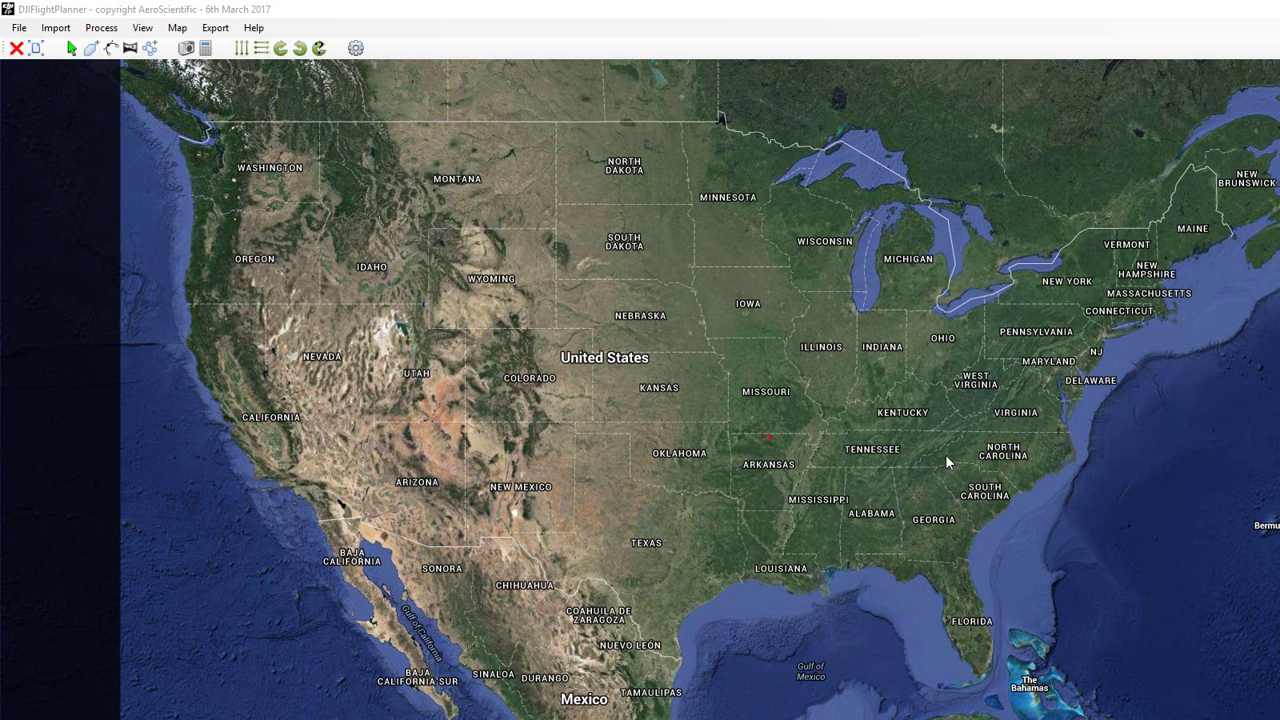
Step: Zoom the map from the whole US to Kansas–Missouri and bring up the location search
{"action": "scroll", "coordinate": [720, 400], "scroll_direction": "up", "scroll_amount": 1}
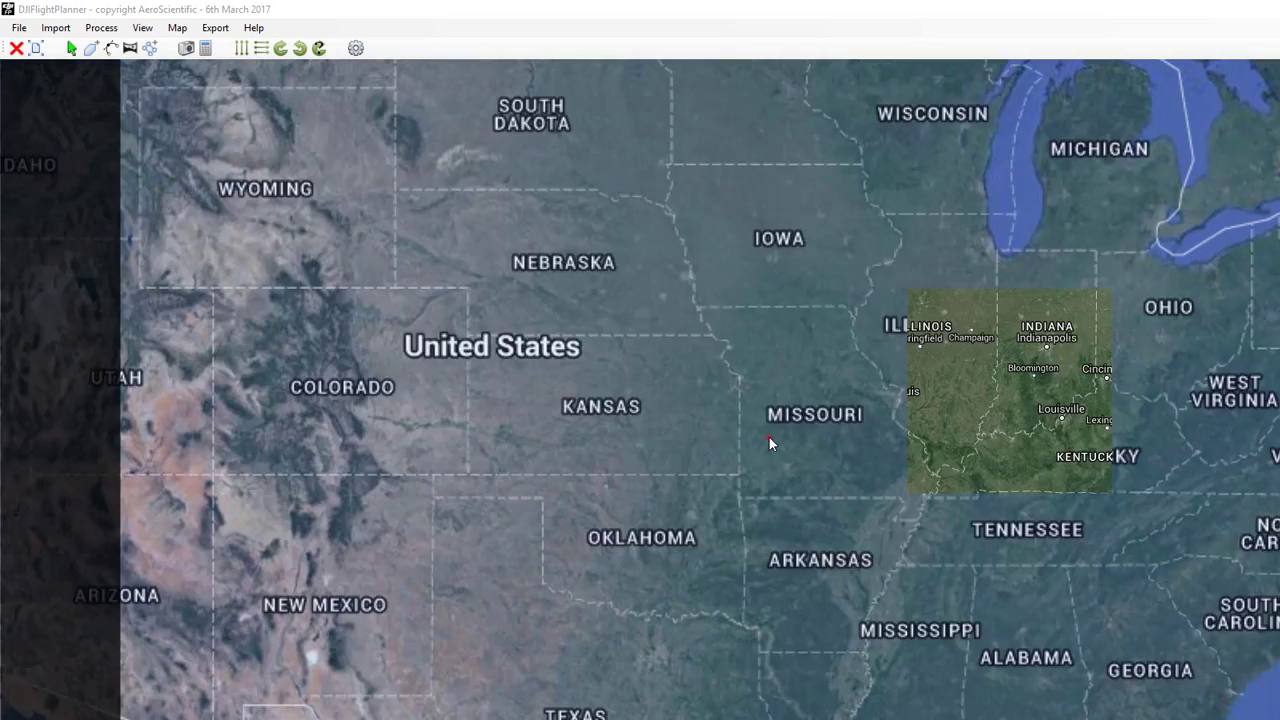
{"action": "scroll", "coordinate": [769, 440], "scroll_direction": "up", "scroll_amount": 1}
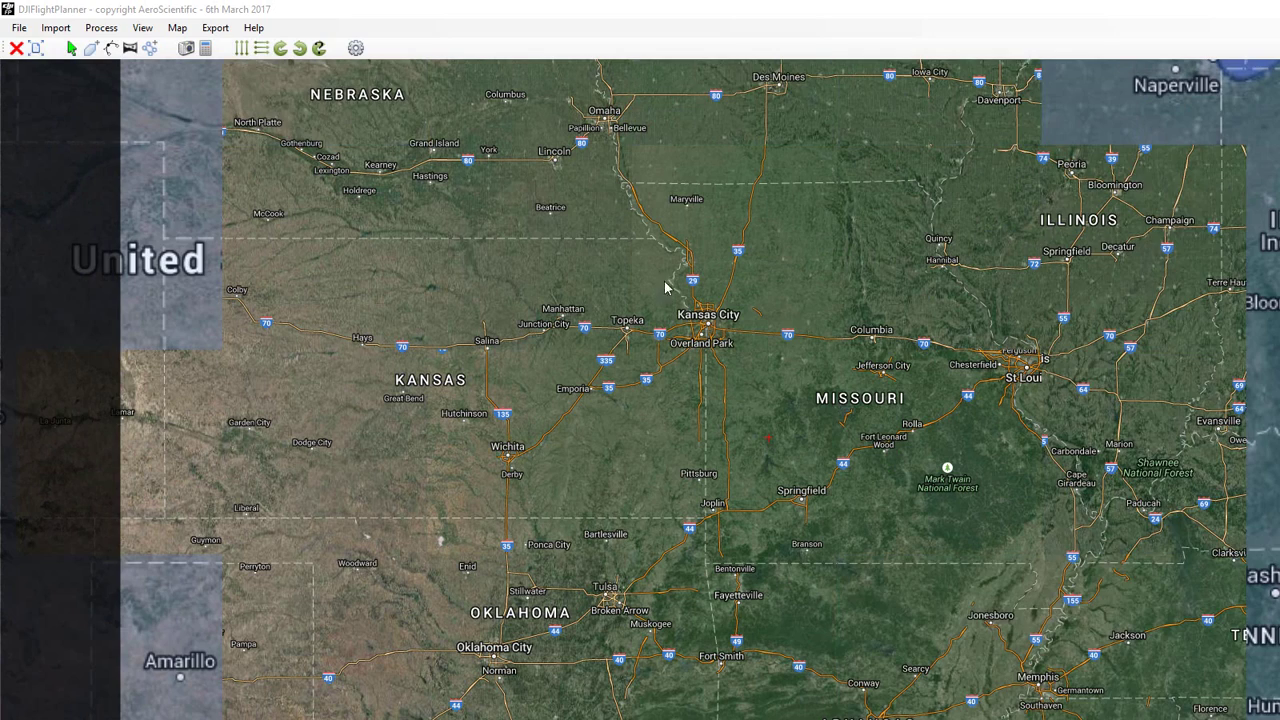
{"action": "key", "text": "ctrl+f"}
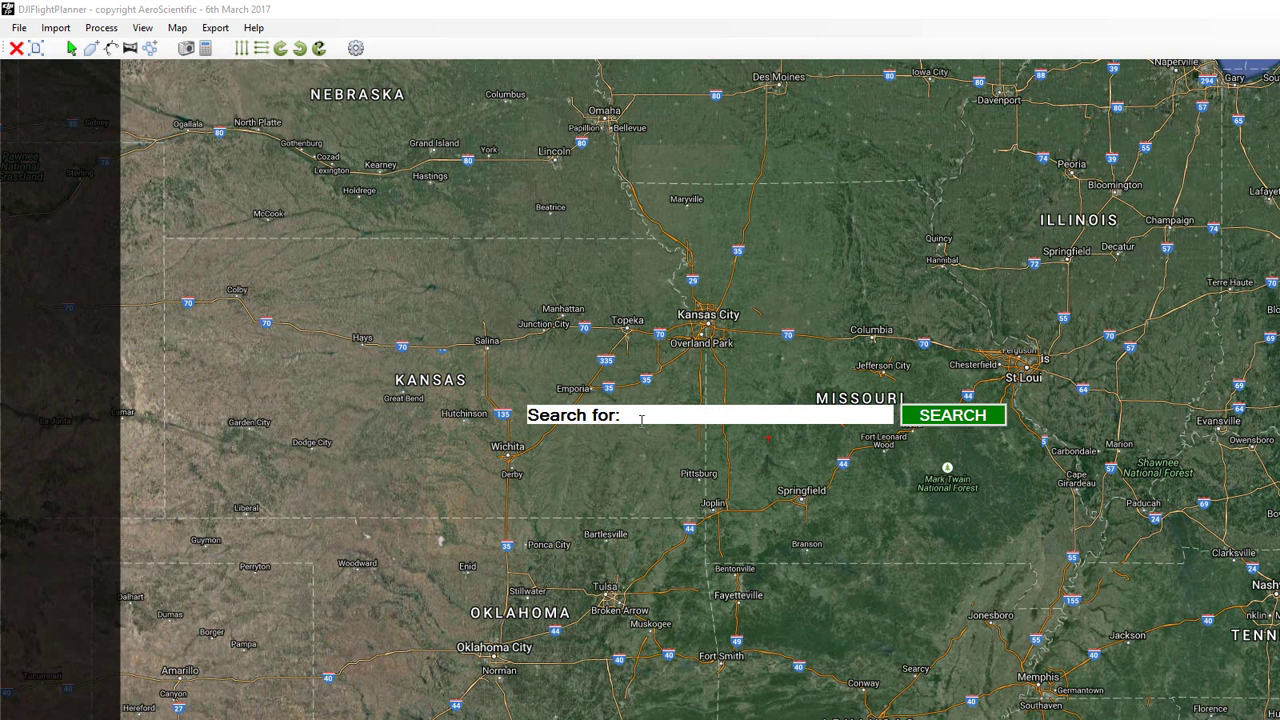
Step: Search for 'kansas city' and zoom in on the Parkwood Park and Quindaro Blvd neighbourhood
{"action": "type", "text": "kansas city"}
{"action": "key", "text": "Return"}
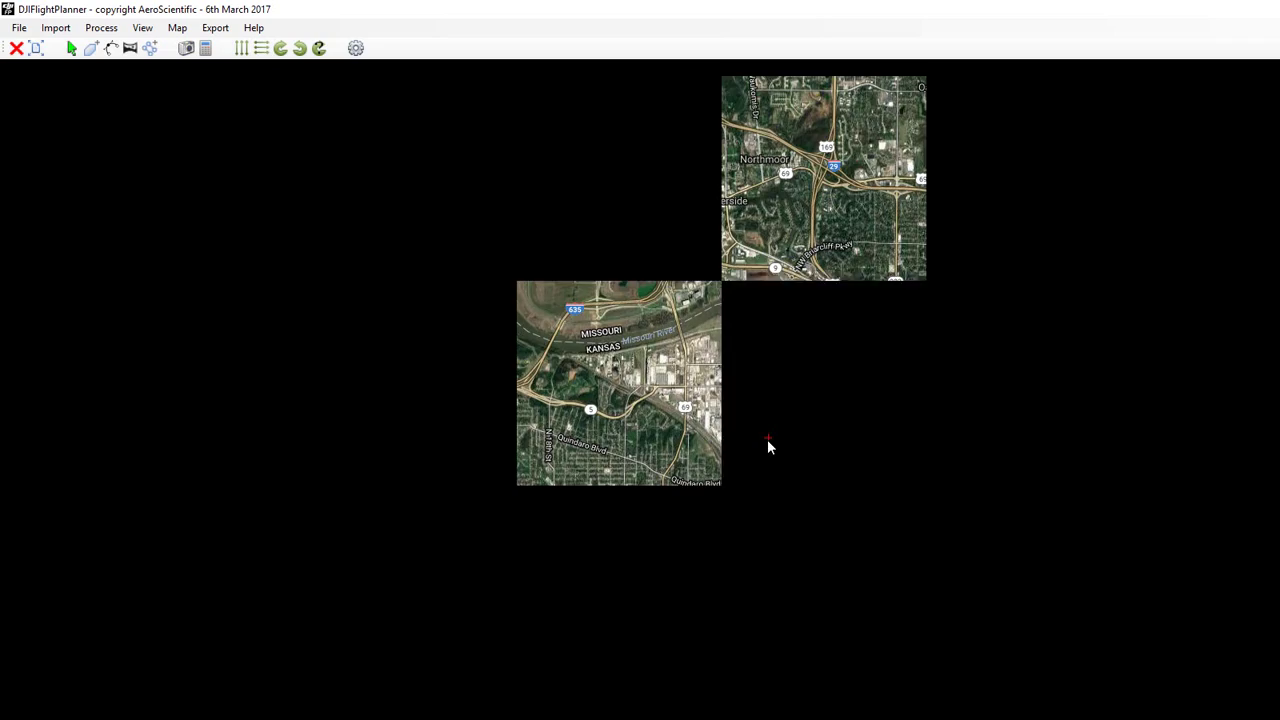
{"action": "scroll", "coordinate": [768, 443], "scroll_direction": "up", "scroll_amount": 2}
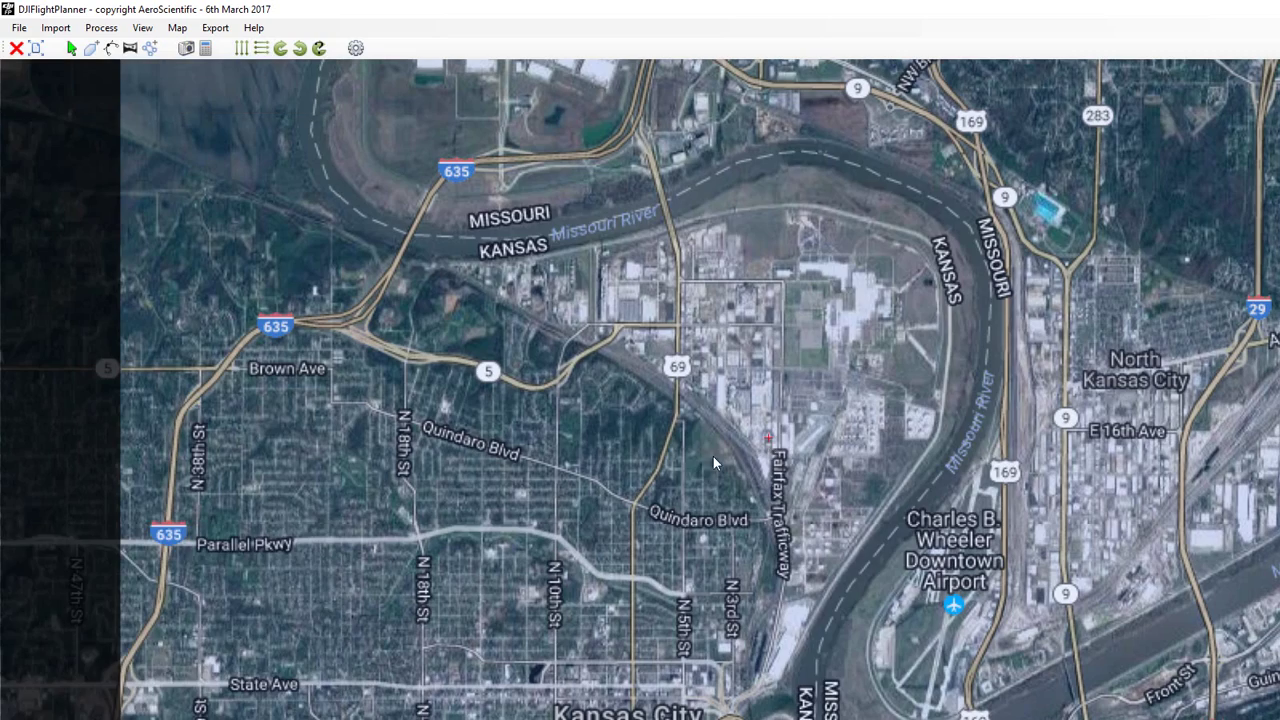
{"action": "scroll", "coordinate": [695, 468], "scroll_direction": "up", "scroll_amount": 1}
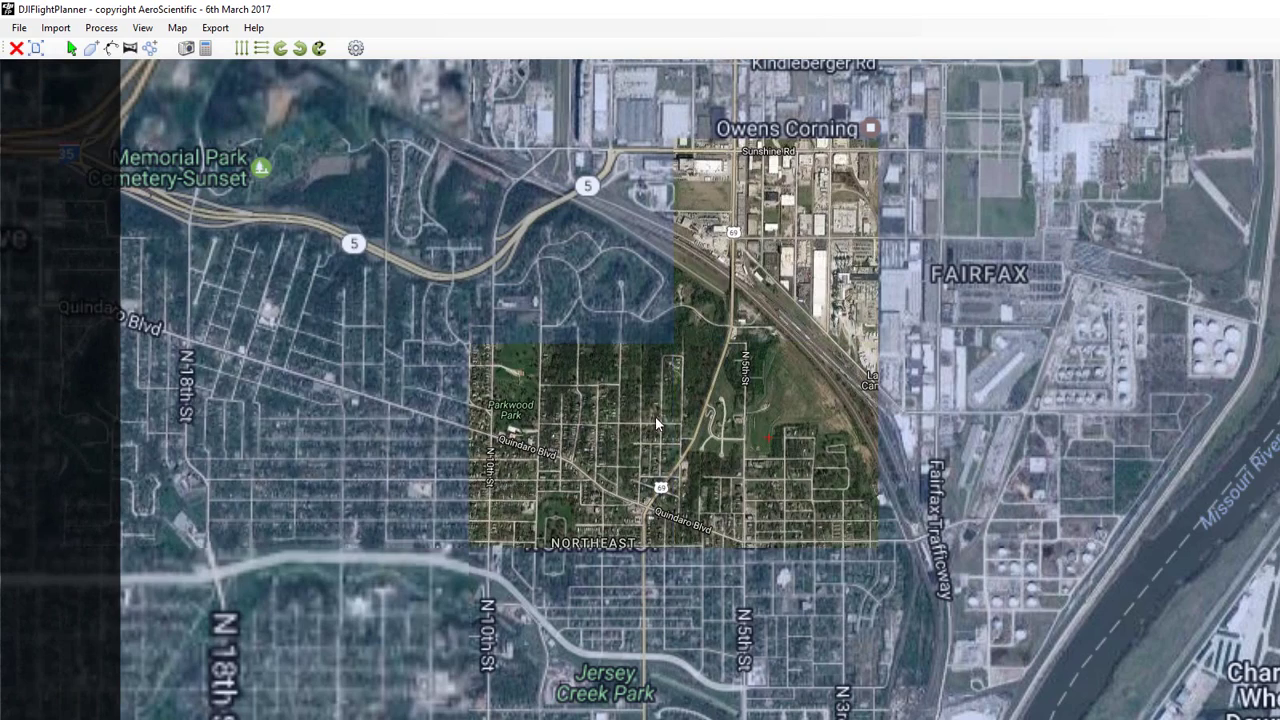
{"action": "scroll", "coordinate": [768, 443], "scroll_direction": "up", "scroll_amount": 1}
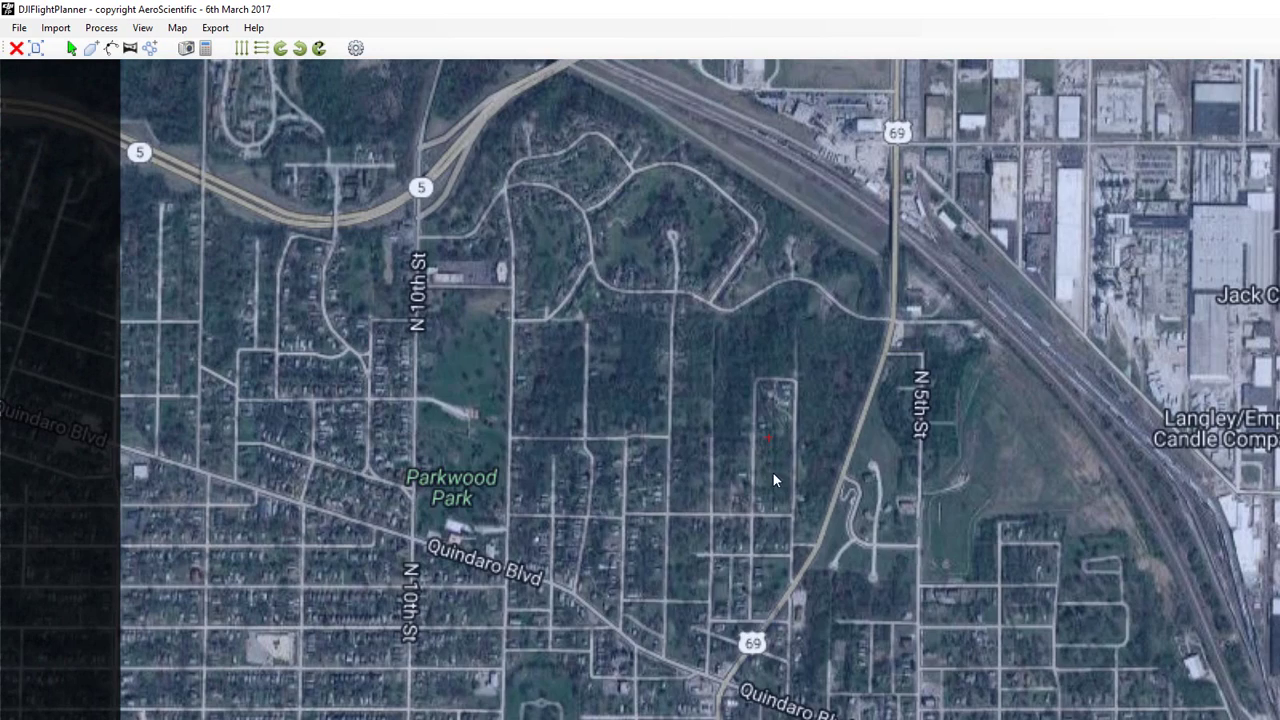
Step: Draw a closed 78.8-hectare survey polygon around Parkwood Park between Quindaro Blvd and Manorcrest Dr
{"action": "left_click", "coordinate": [91, 51]}
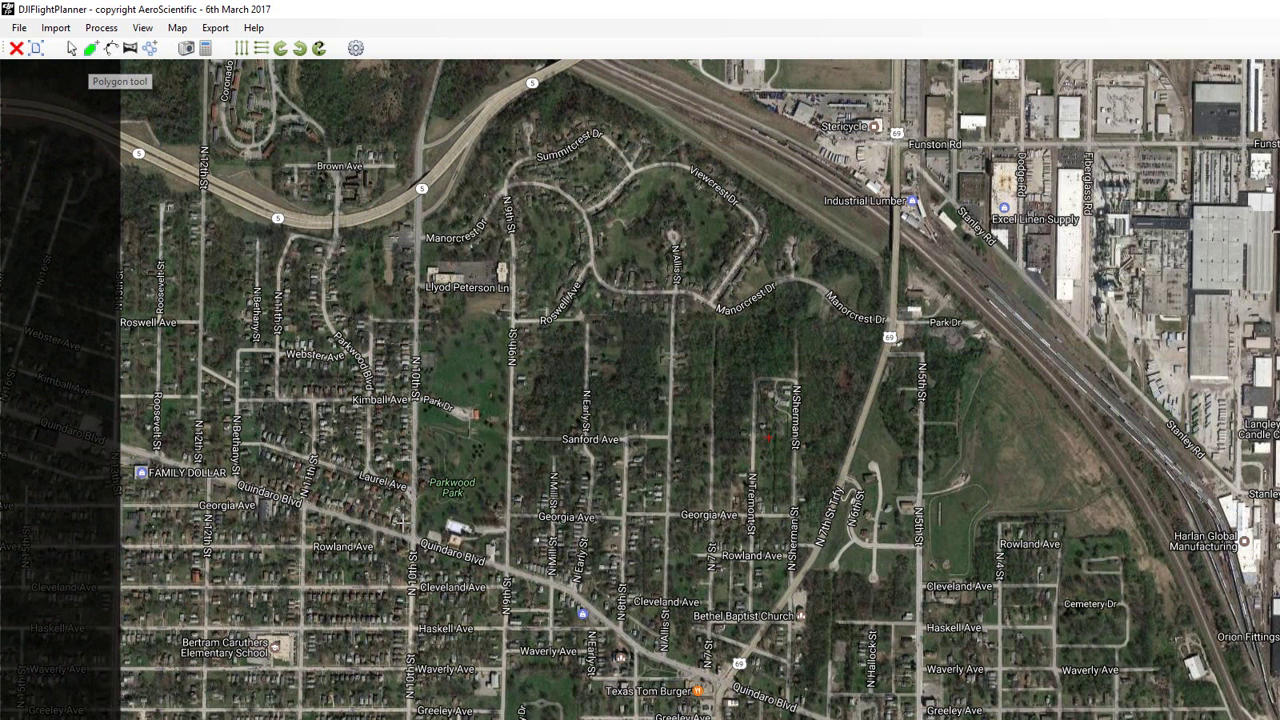
{"action": "left_click", "coordinate": [412, 540]}
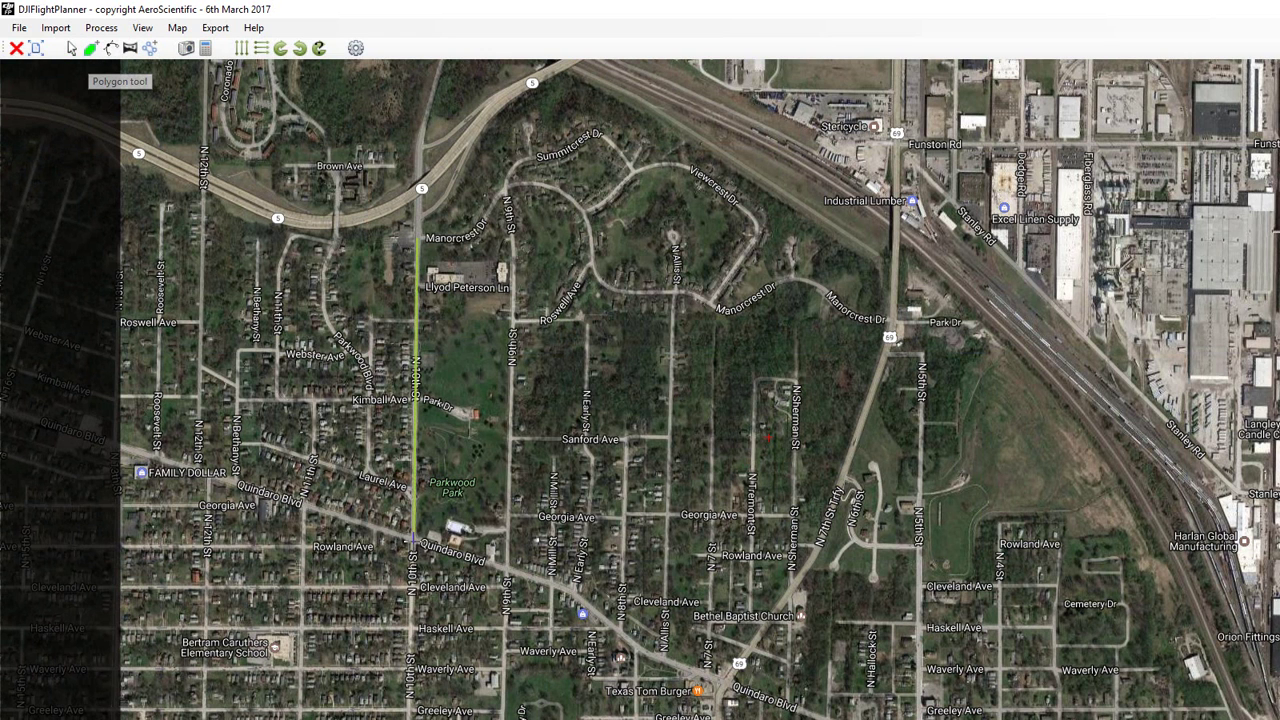
{"action": "left_click", "coordinate": [580, 590]}
{"action": "left_click", "coordinate": [640, 652]}
{"action": "left_click", "coordinate": [735, 683]}
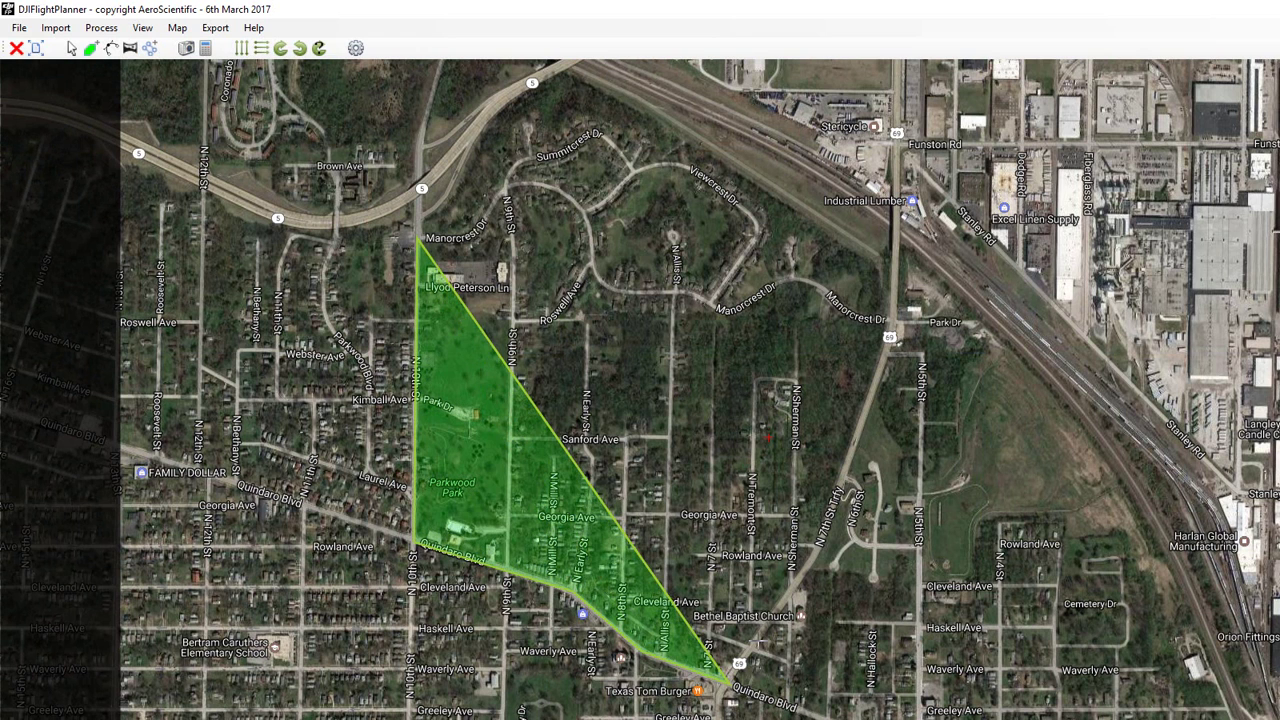
{"action": "left_click", "coordinate": [815, 555]}
{"action": "left_click", "coordinate": [886, 322]}
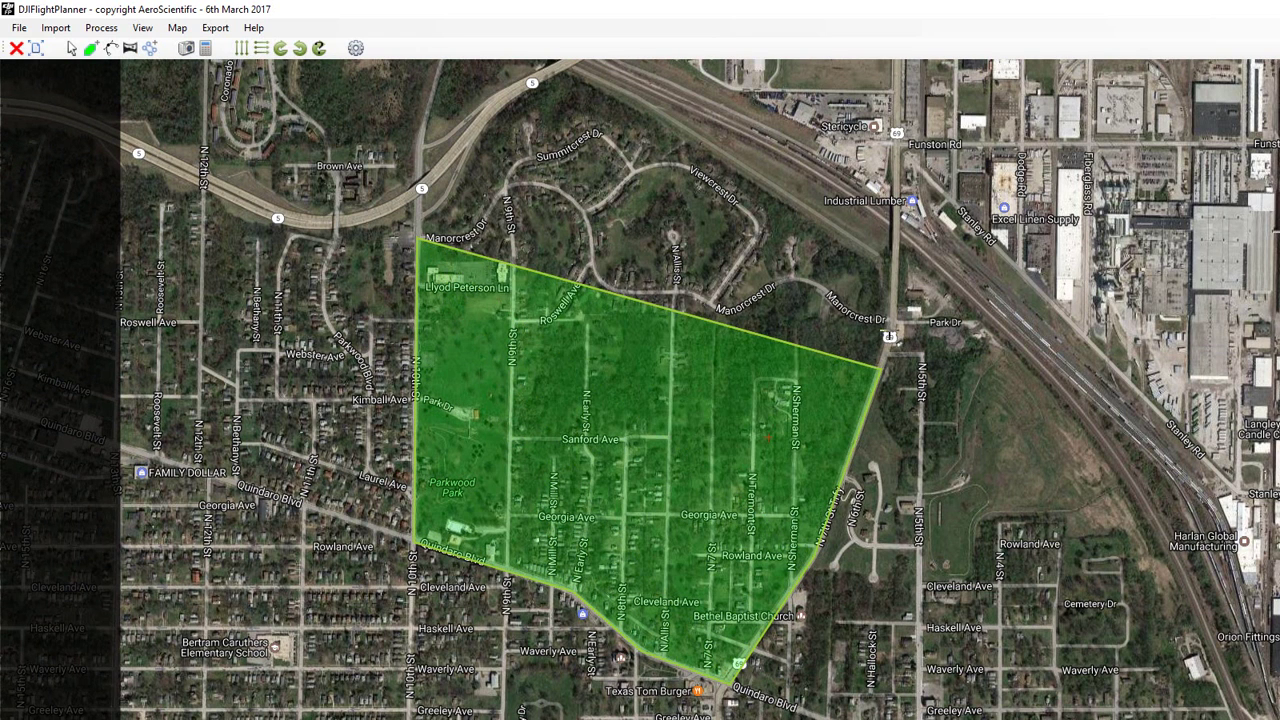
{"action": "left_click", "coordinate": [790, 285]}
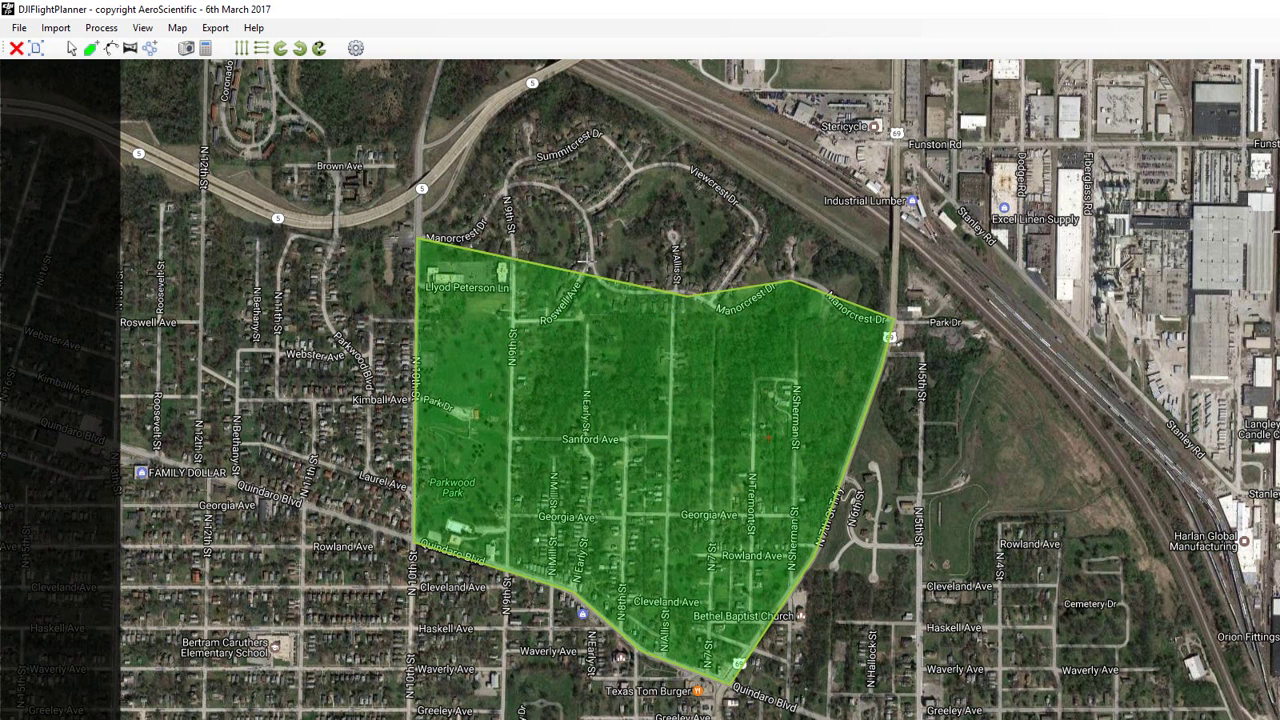
{"action": "left_click", "coordinate": [690, 295]}
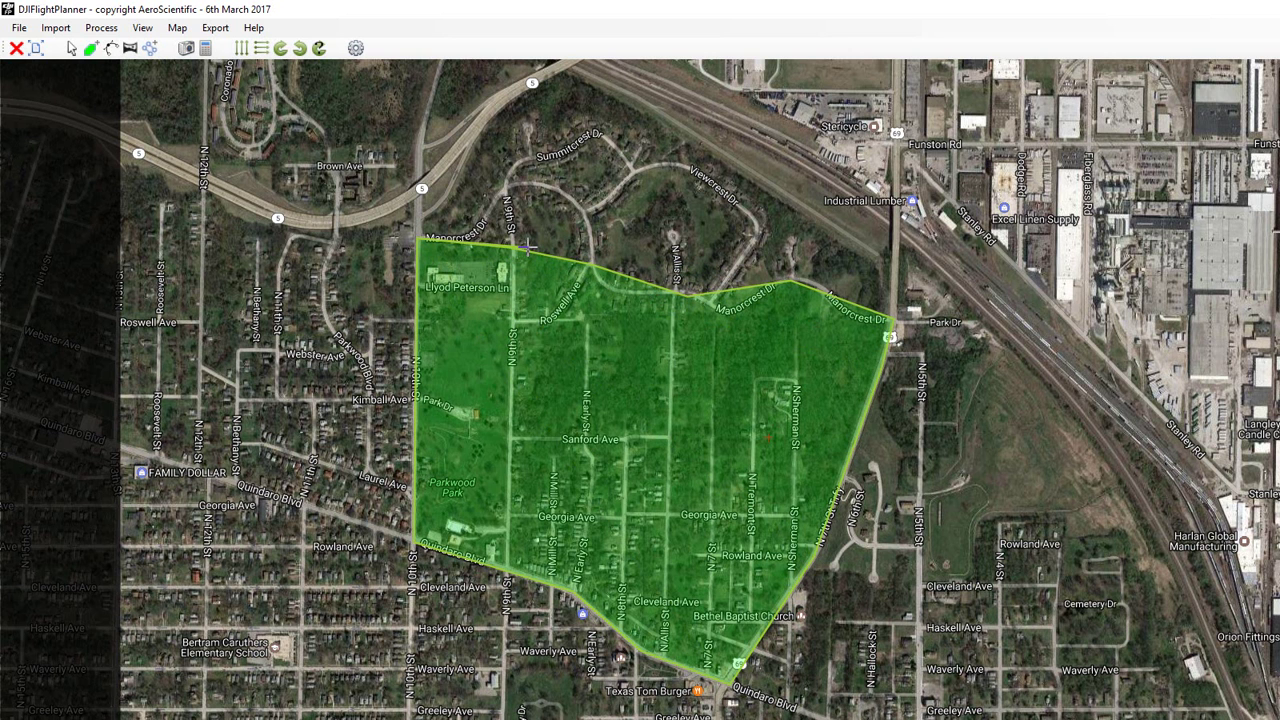
{"action": "double_click", "coordinate": [527, 245]}
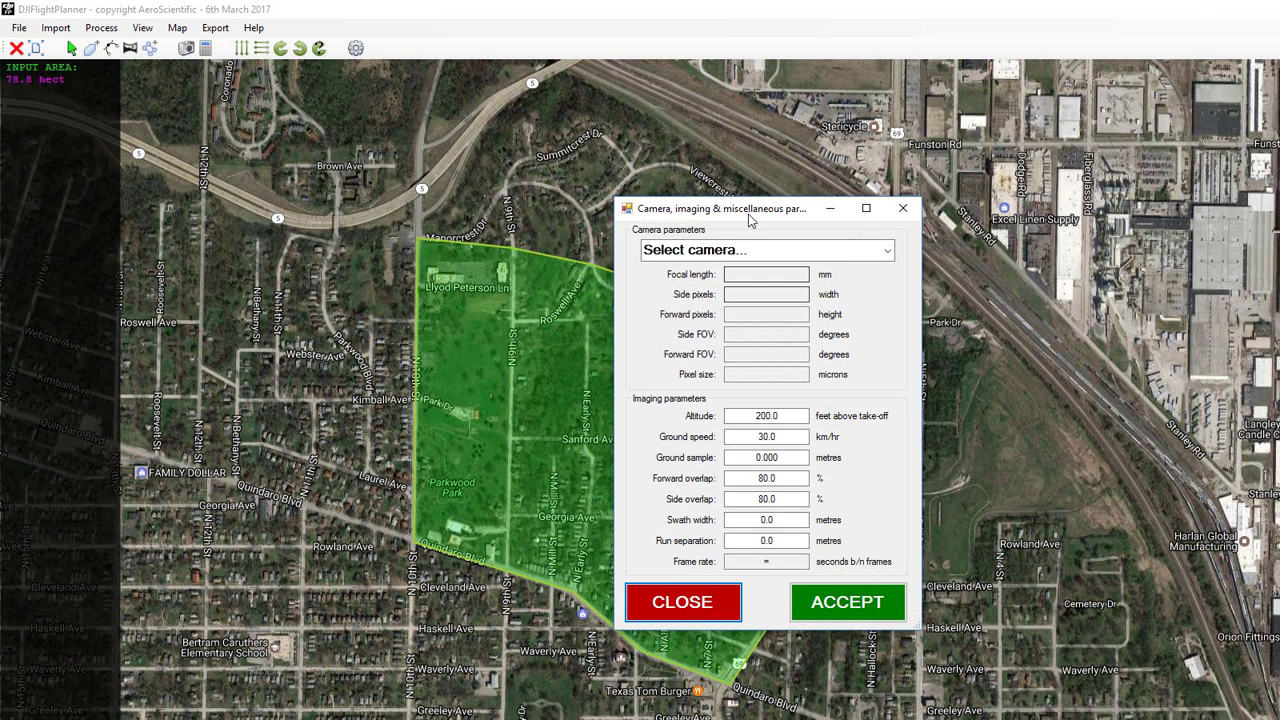
Step: Choose DJI Phantom 4 Pro as the survey camera model
{"action": "left_click", "coordinate": [886, 251]}
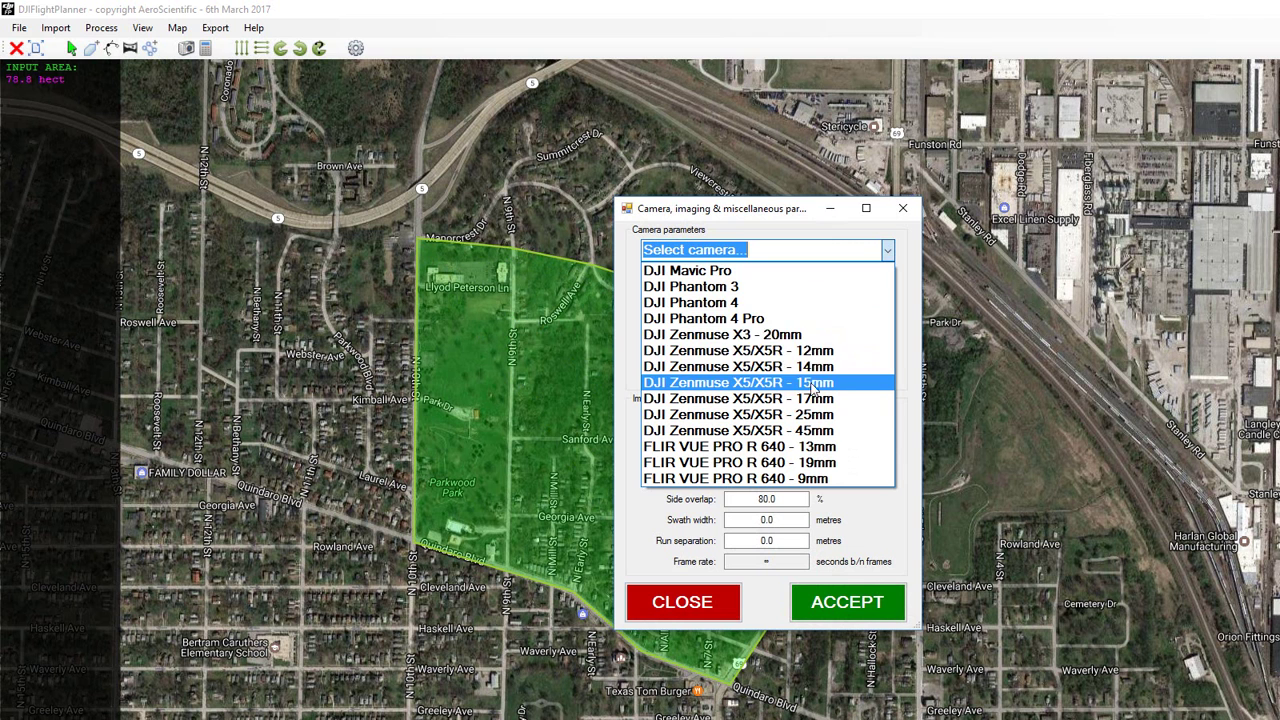
{"action": "left_click", "coordinate": [760, 319]}
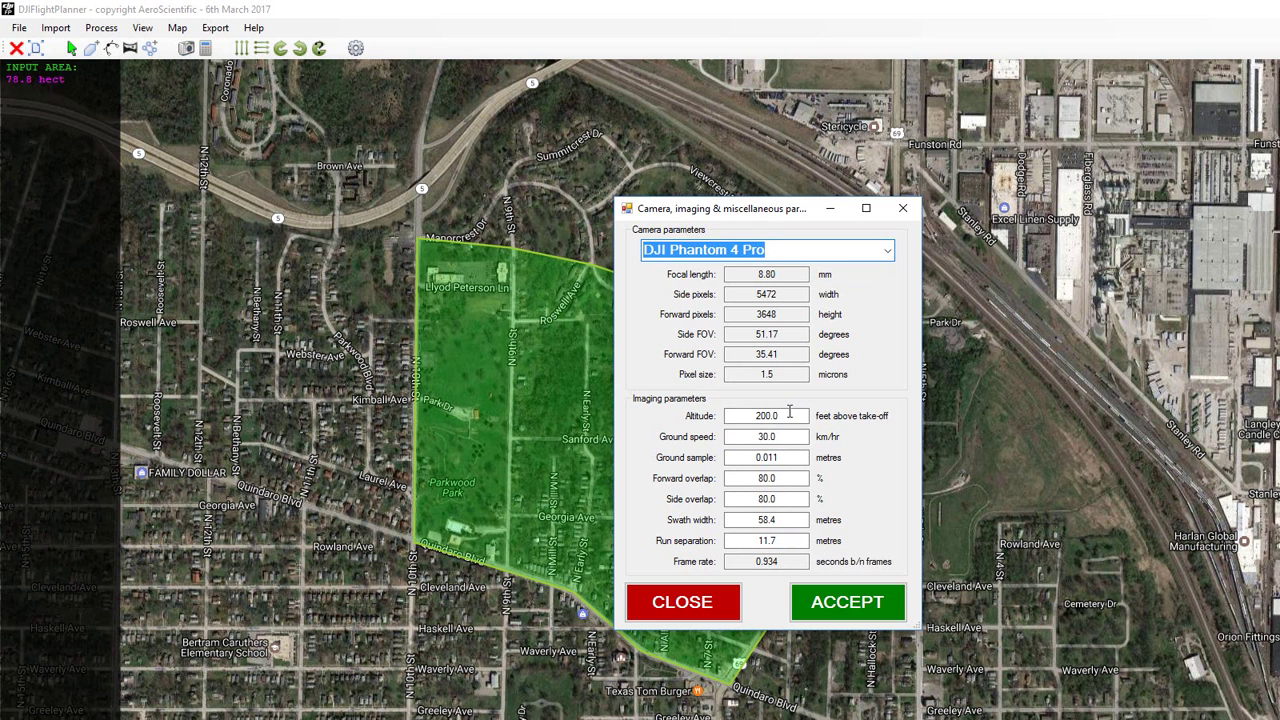
Step: Set altitude to 300 ft, forward overlap 70% and side overlap 60%, then accept the parameters
{"action": "left_click_drag", "start_coordinate": [789, 412], "coordinate": [738, 416]}
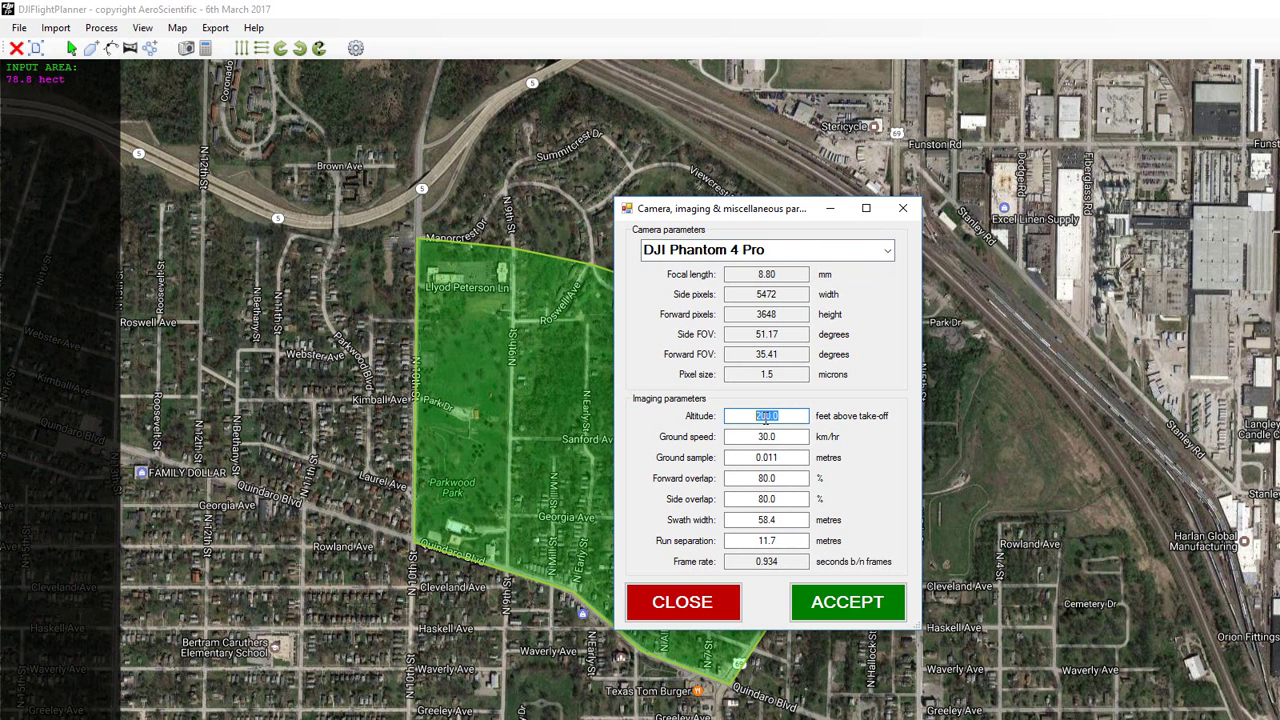
{"action": "type", "text": "300"}
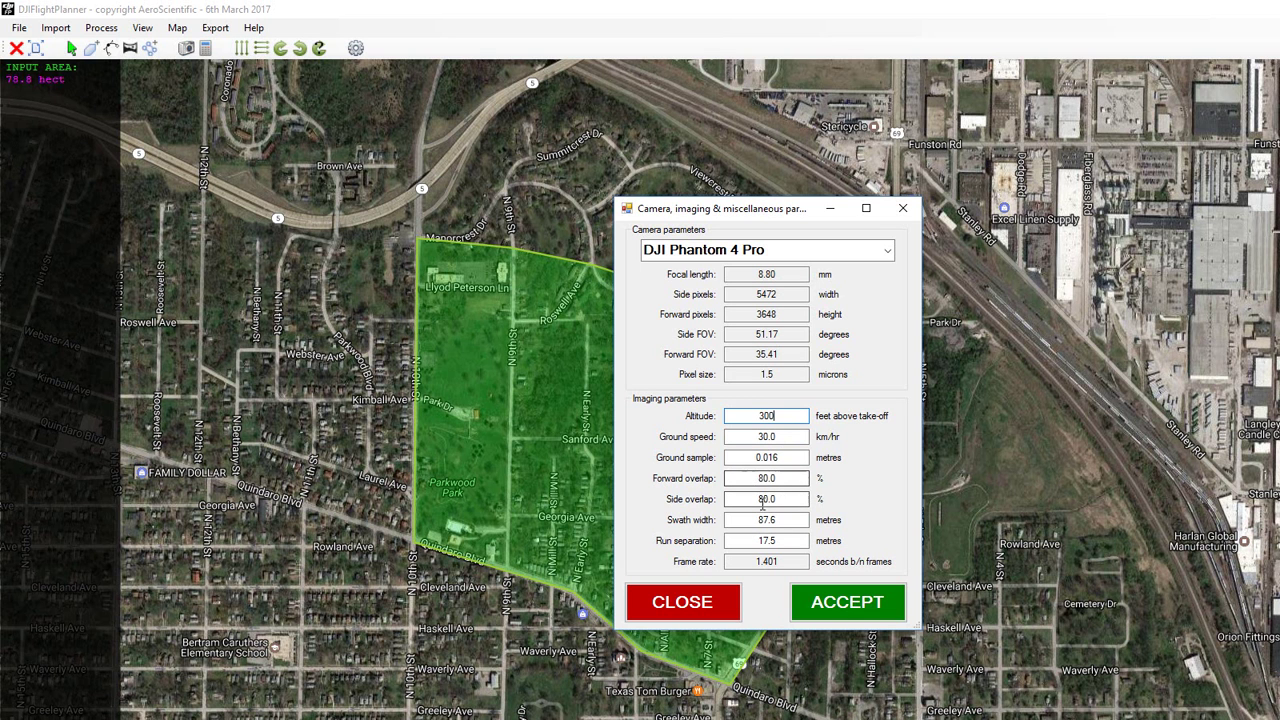
{"action": "double_click", "coordinate": [784, 478]}
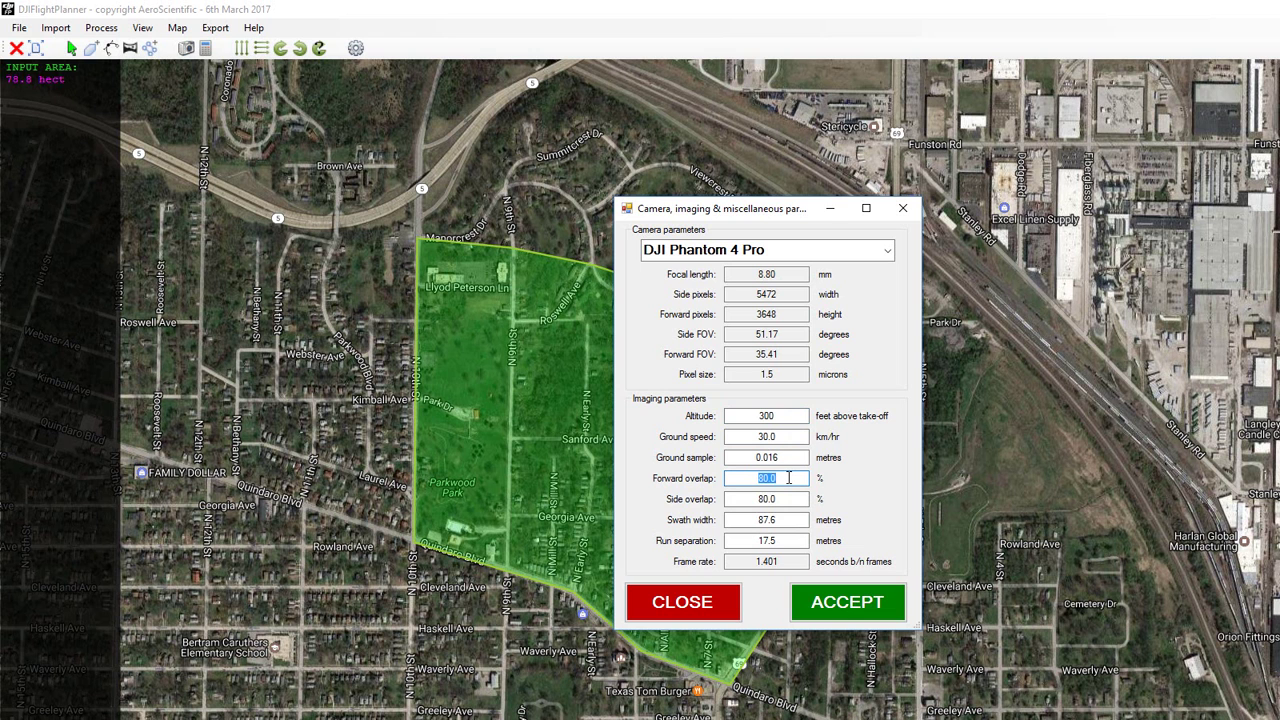
{"action": "type", "text": "70"}
{"action": "key", "text": "Tab"}
{"action": "type", "text": "6"}
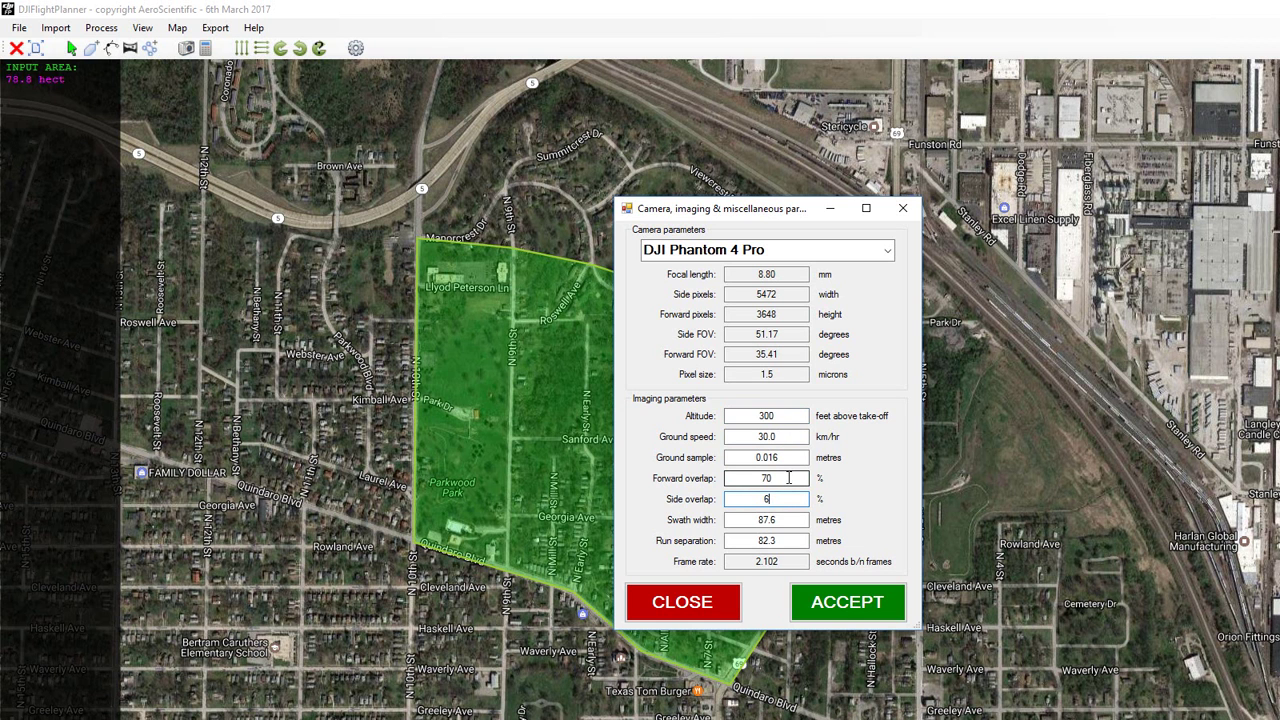
{"action": "type", "text": "0"}
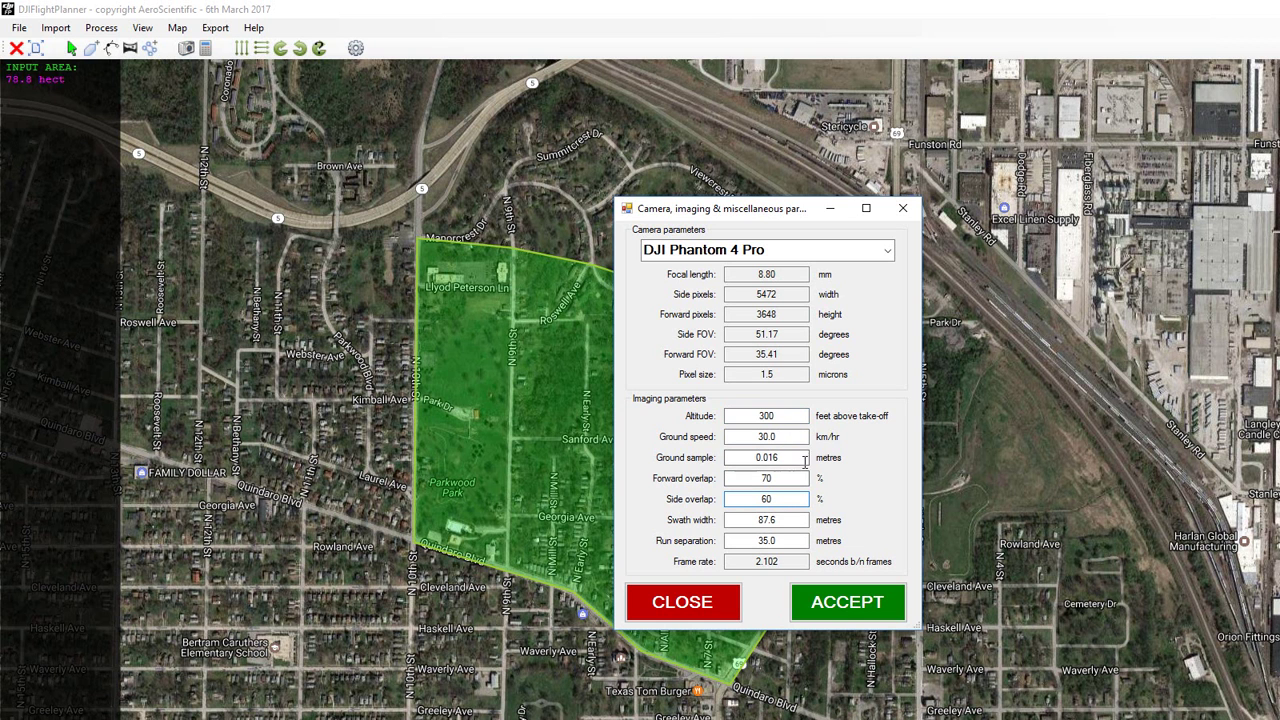
{"action": "key", "text": "shift+Tab"}
{"action": "key", "text": "shift+Tab"}
{"action": "key", "text": "shift+Tab"}
{"action": "key", "text": "shift+Tab"}
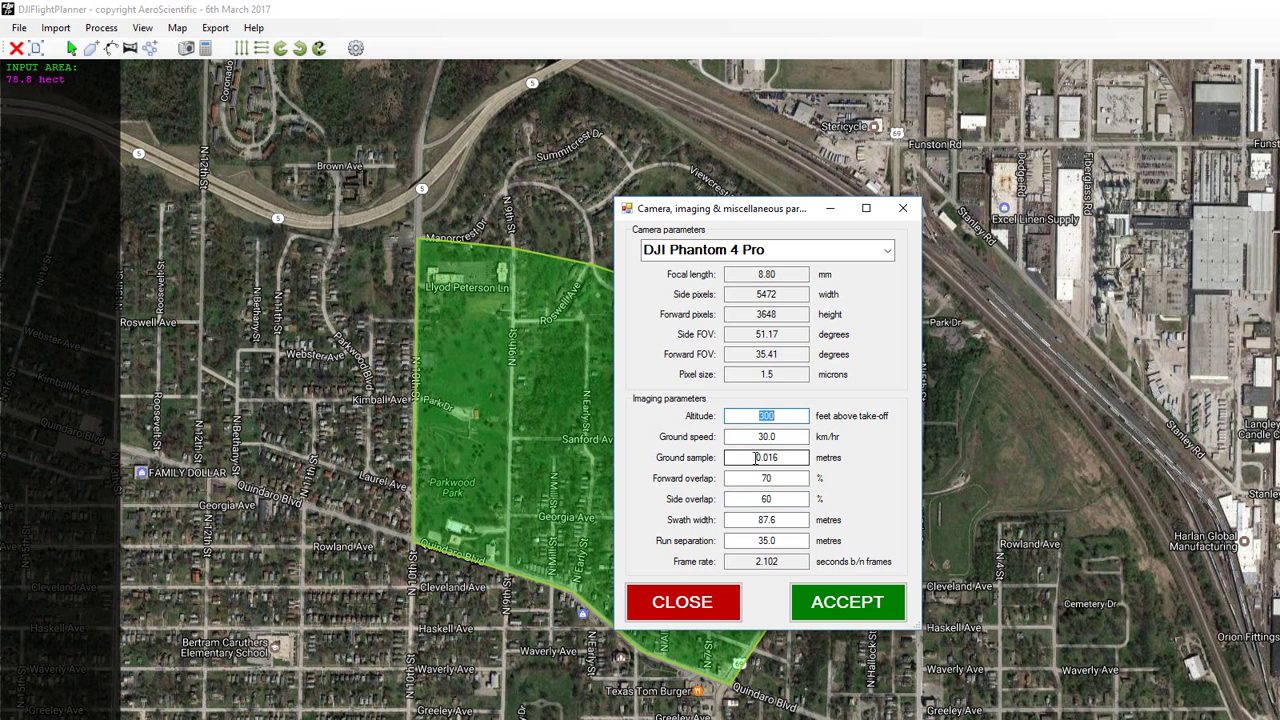
{"action": "left_click_drag", "start_coordinate": [756, 457], "coordinate": [800, 457]}
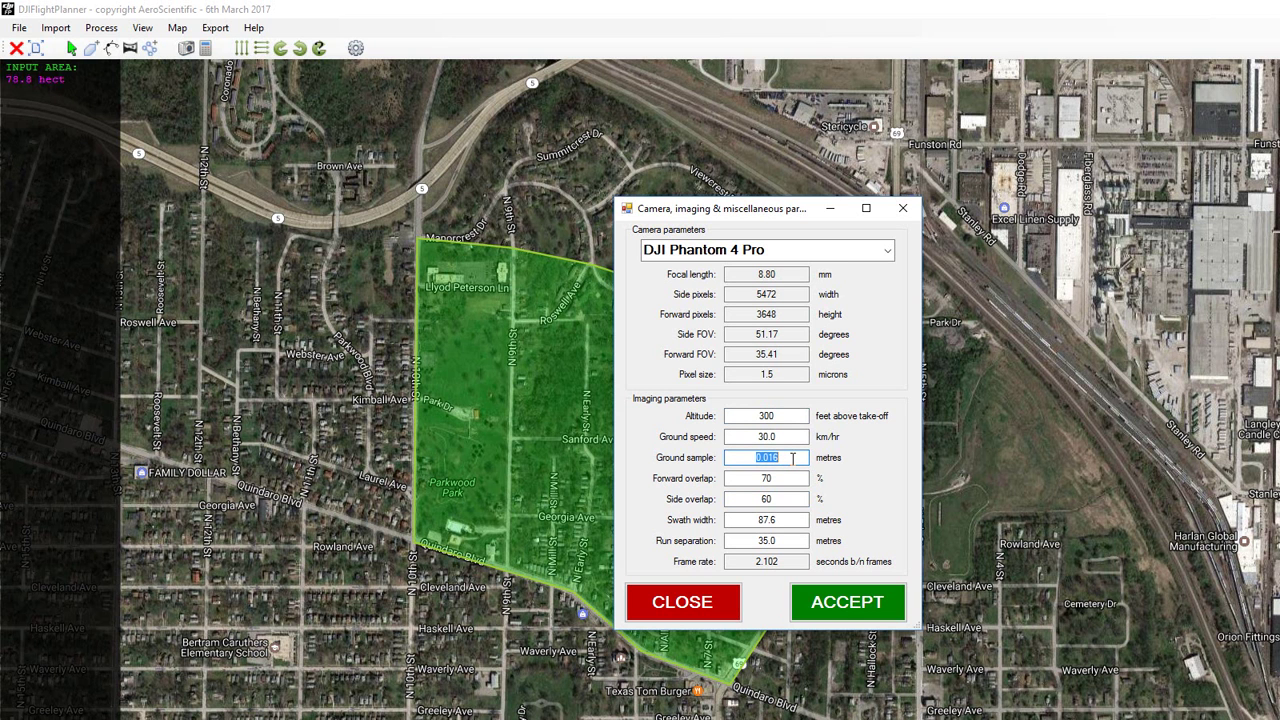
{"action": "key", "text": "shift+Tab"}
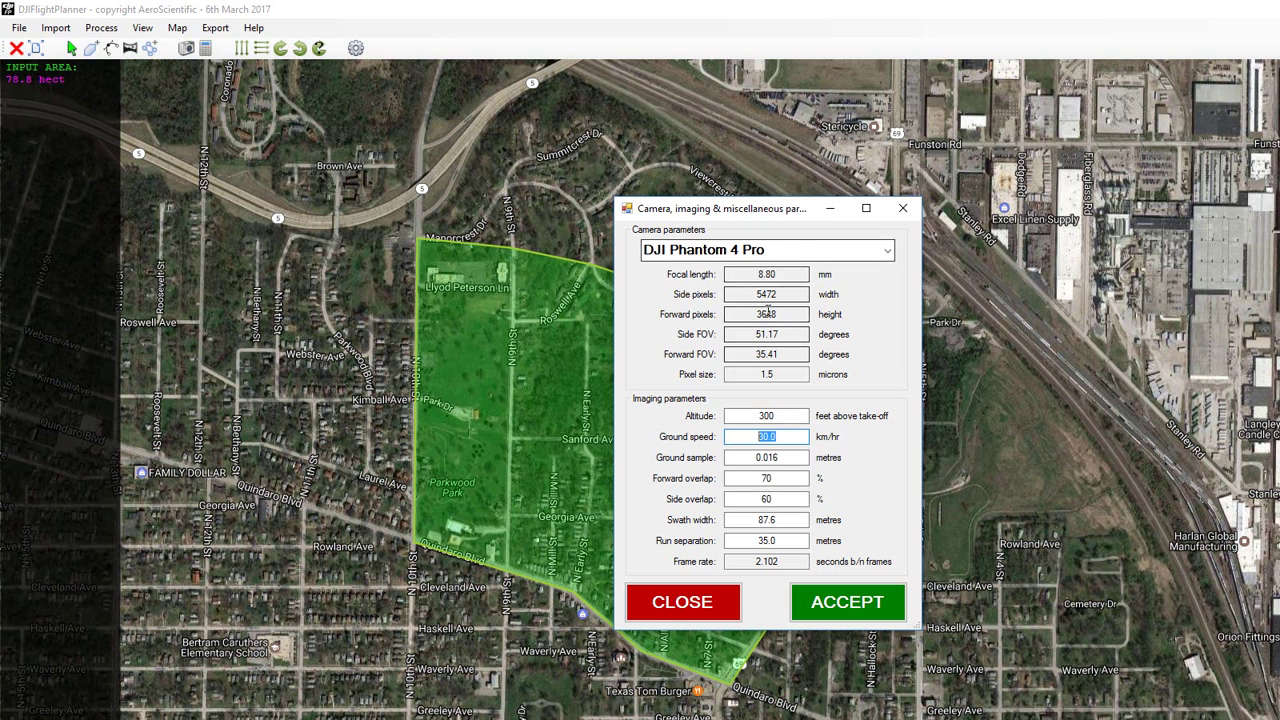
{"action": "left_click", "coordinate": [868, 612]}
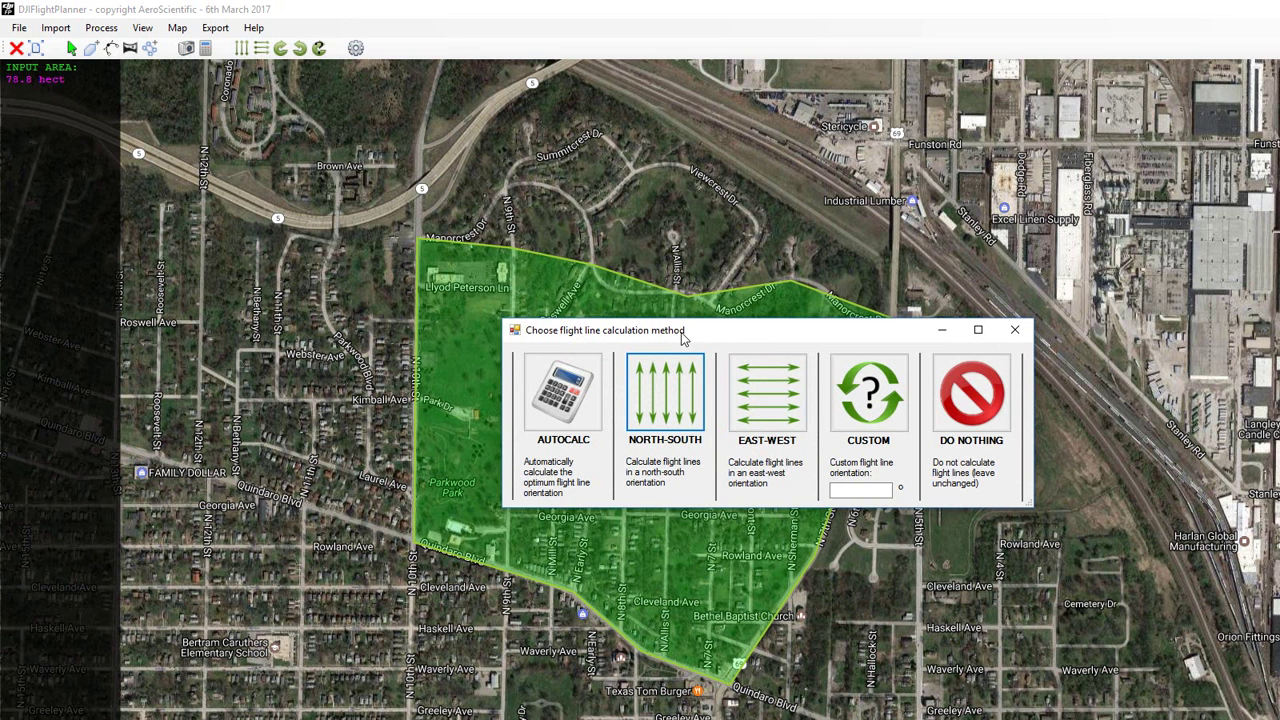
Step: Run AUTOCALC to compute the optimal flight lines over the polygon
{"action": "left_click", "coordinate": [572, 395]}
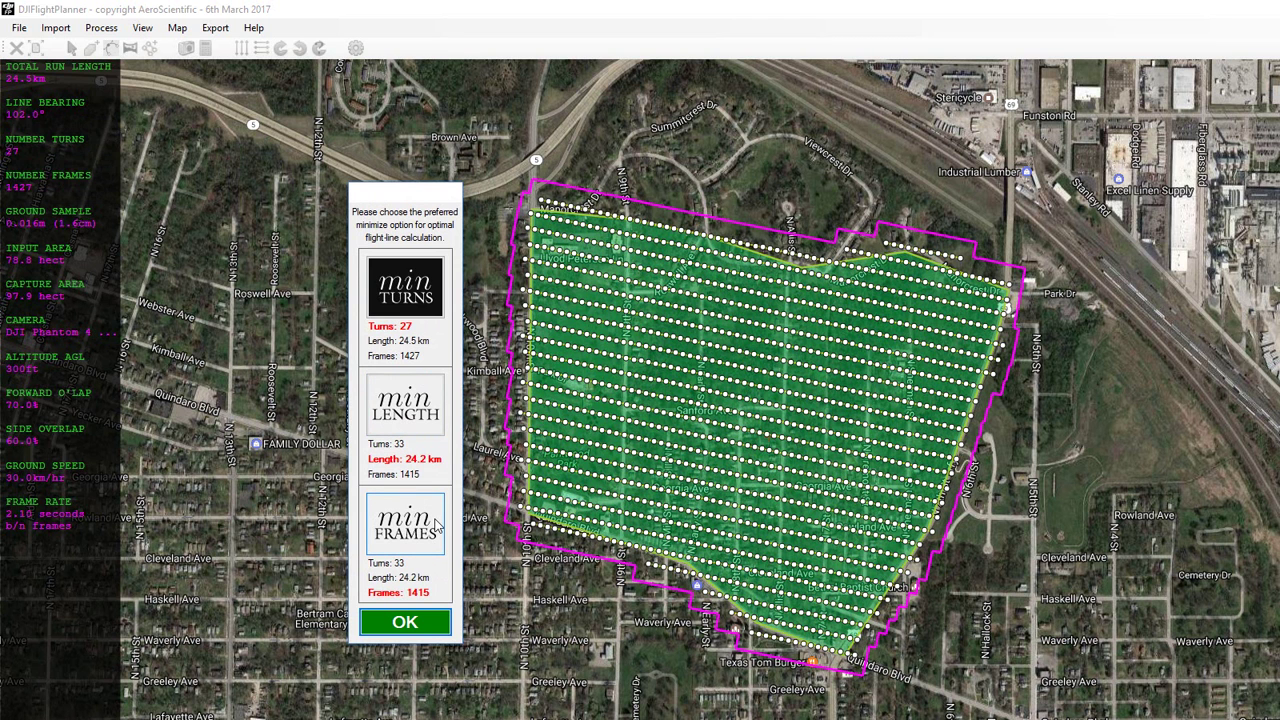
Step: Compare the min-length and min-frames plans, then keep the min-turns plan (27 turns, 102° bearing)
{"action": "left_click", "coordinate": [410, 410]}
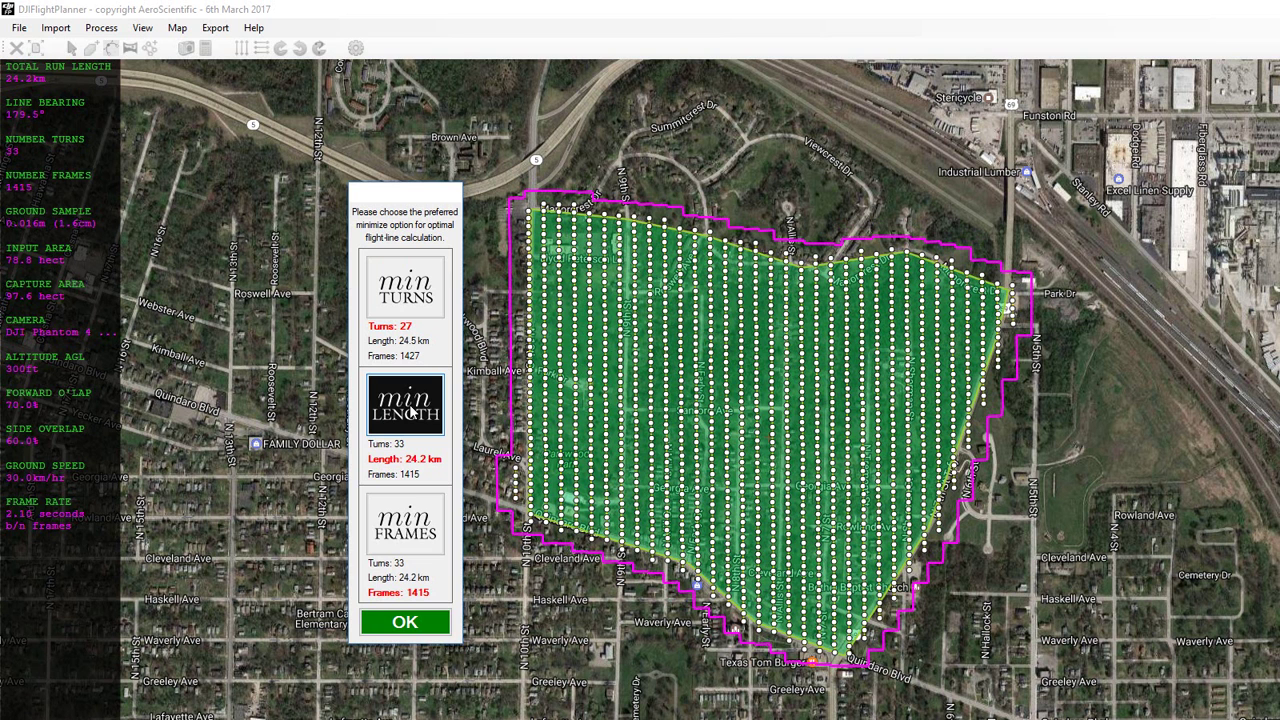
{"action": "left_click", "coordinate": [408, 530]}
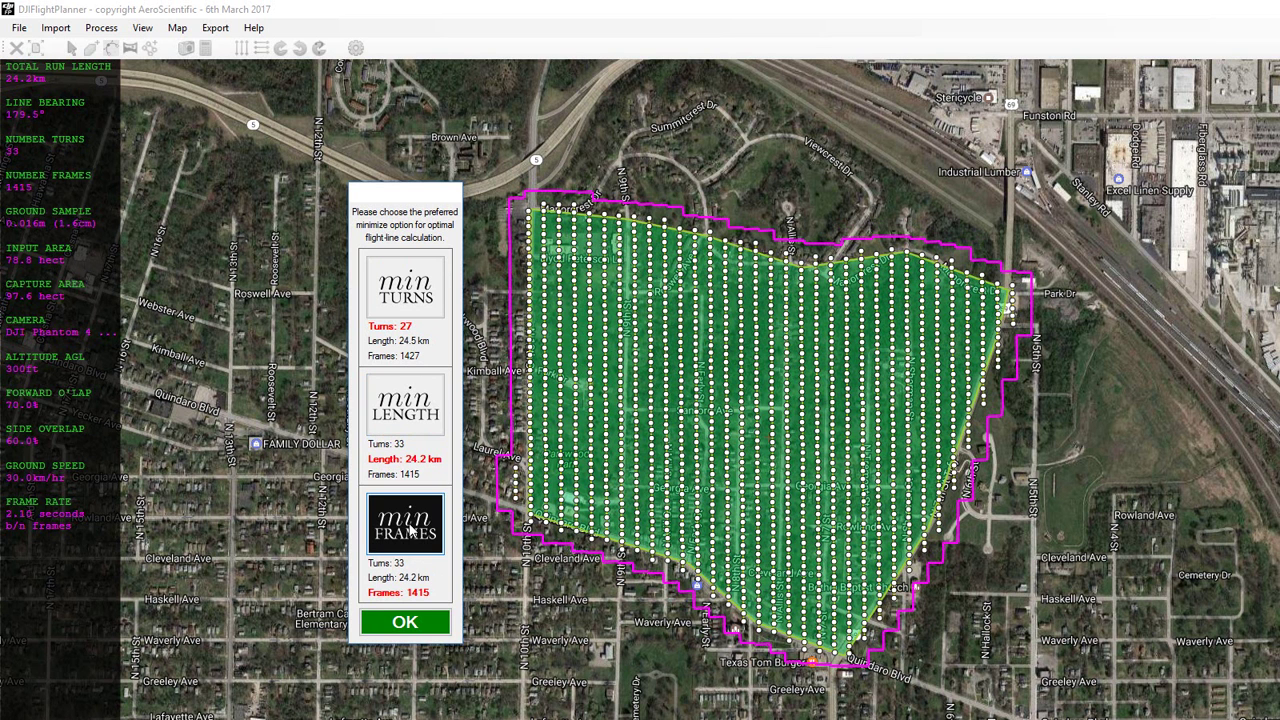
{"action": "left_click", "coordinate": [413, 405]}
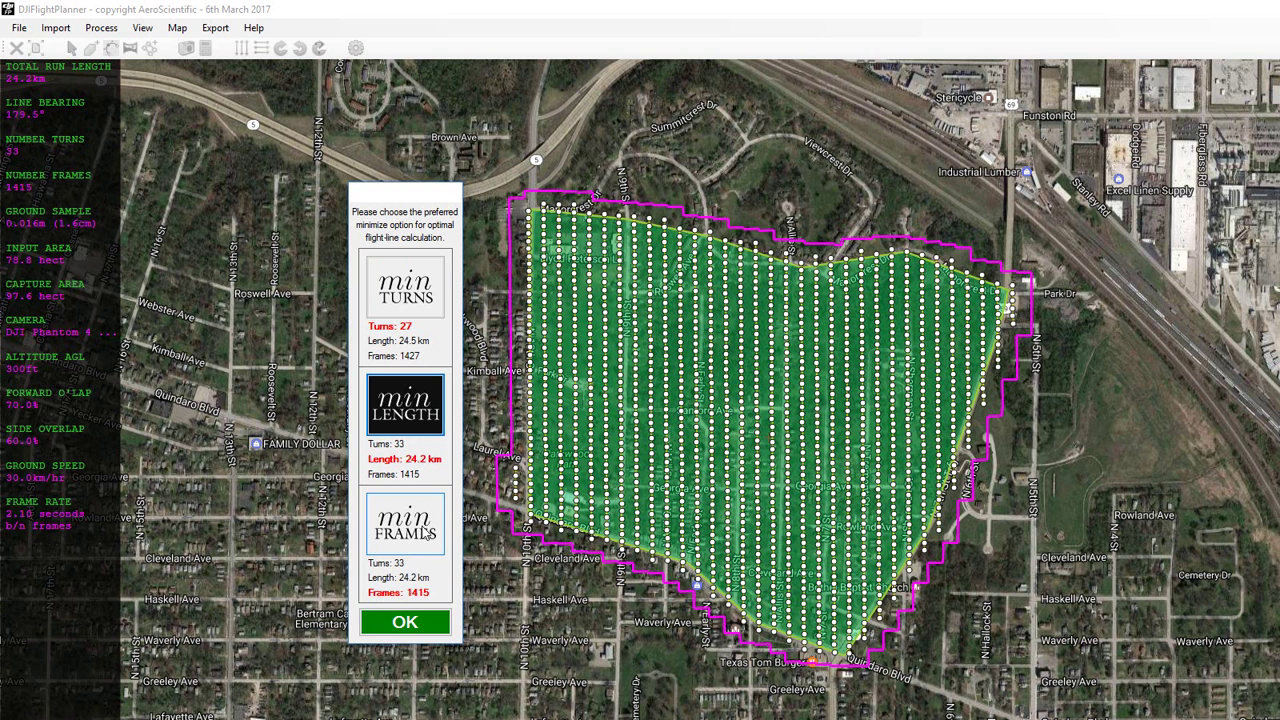
{"action": "left_click", "coordinate": [425, 533]}
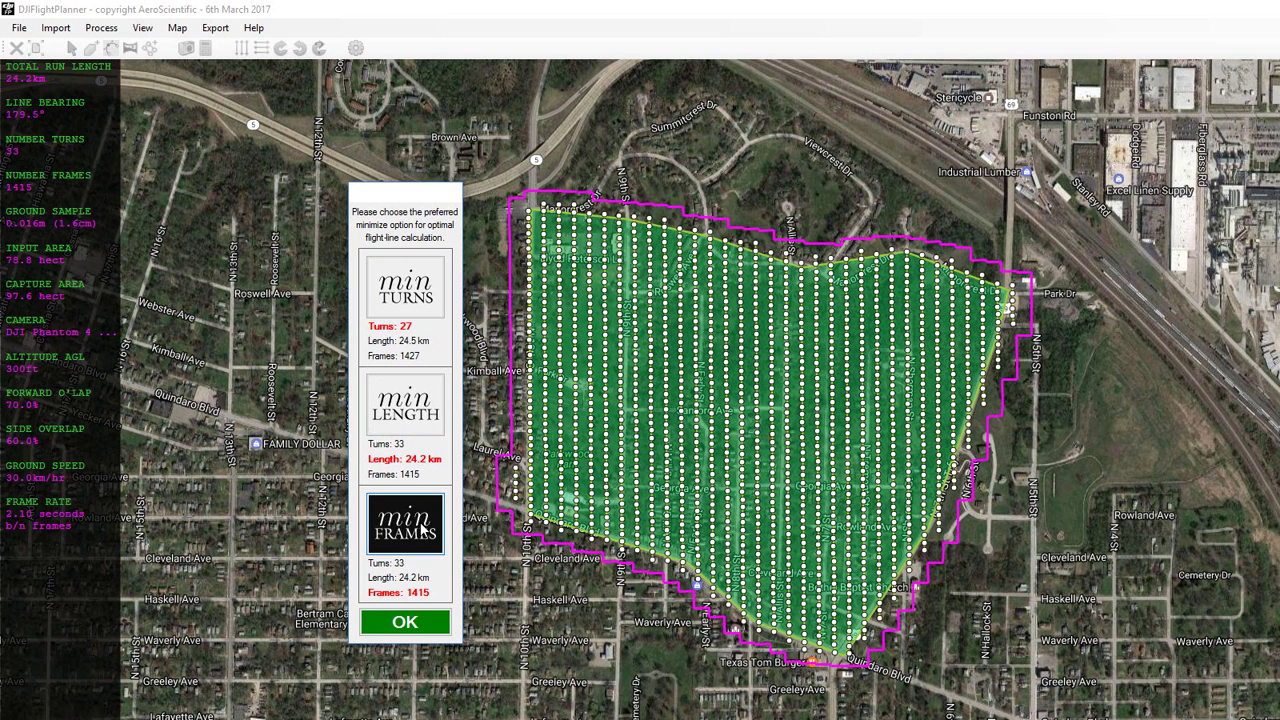
{"action": "left_click", "coordinate": [413, 410]}
{"action": "left_click", "coordinate": [408, 300]}
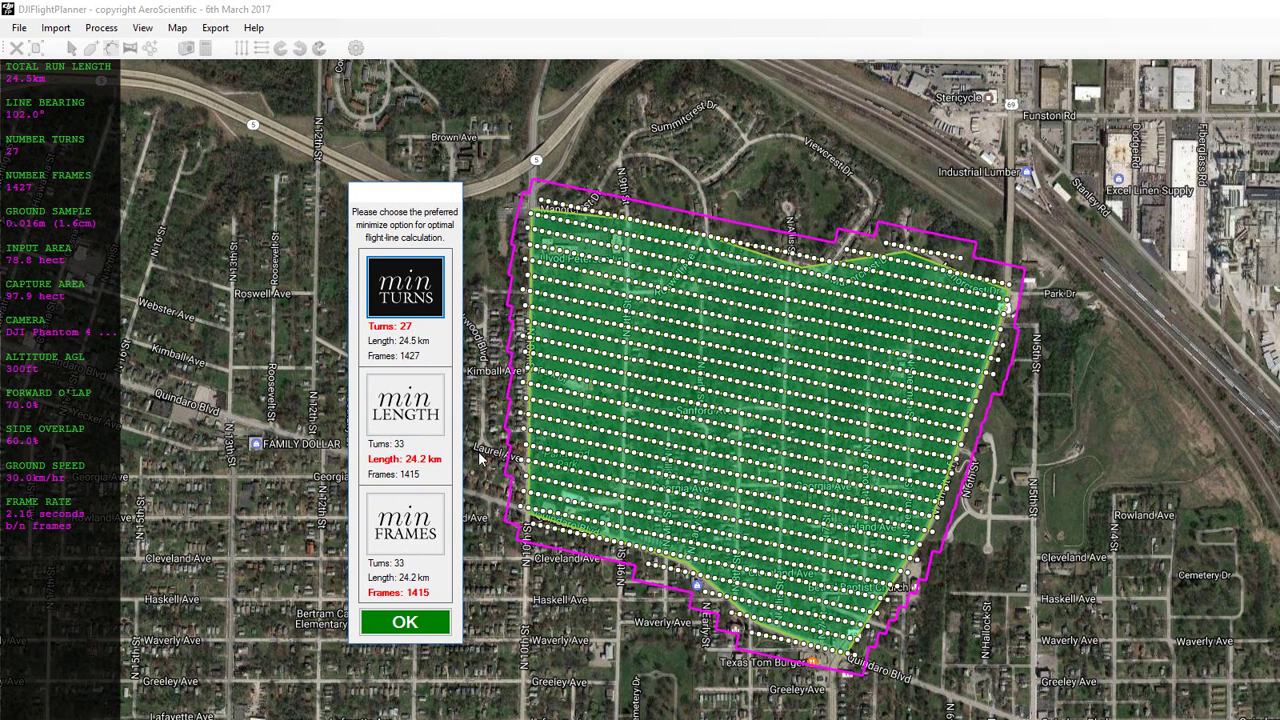
{"action": "left_click", "coordinate": [406, 627]}
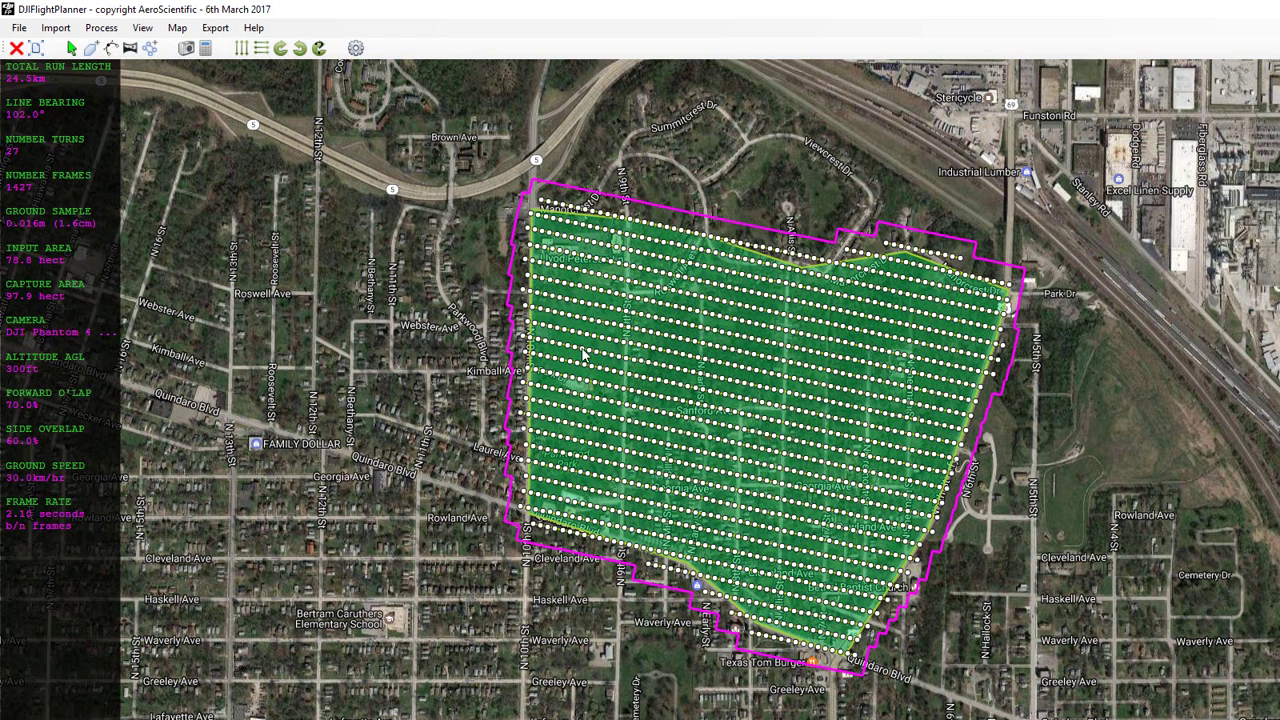
Step: Try east-west then north-south flight lines, and rotate them clockwise eight steps
{"action": "left_click", "coordinate": [263, 55]}
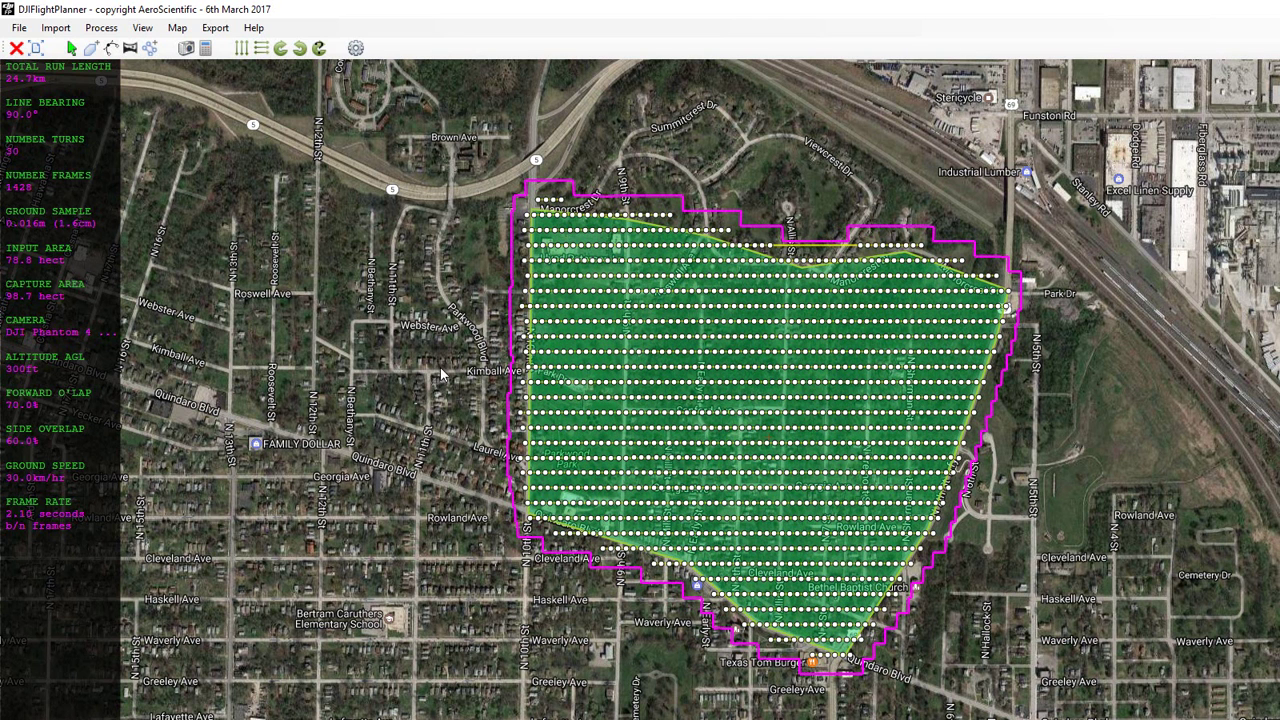
{"action": "left_click", "coordinate": [242, 52]}
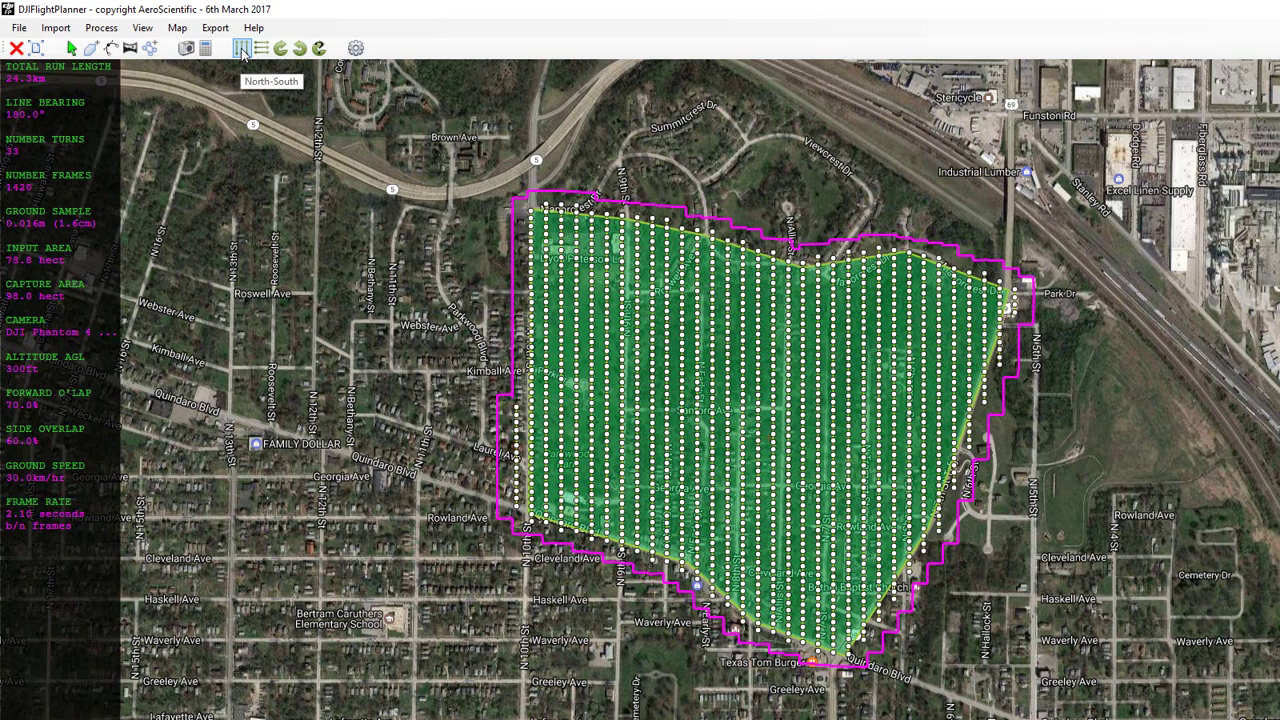
{"action": "left_click", "coordinate": [283, 55]}
{"action": "left_click", "coordinate": [283, 55]}
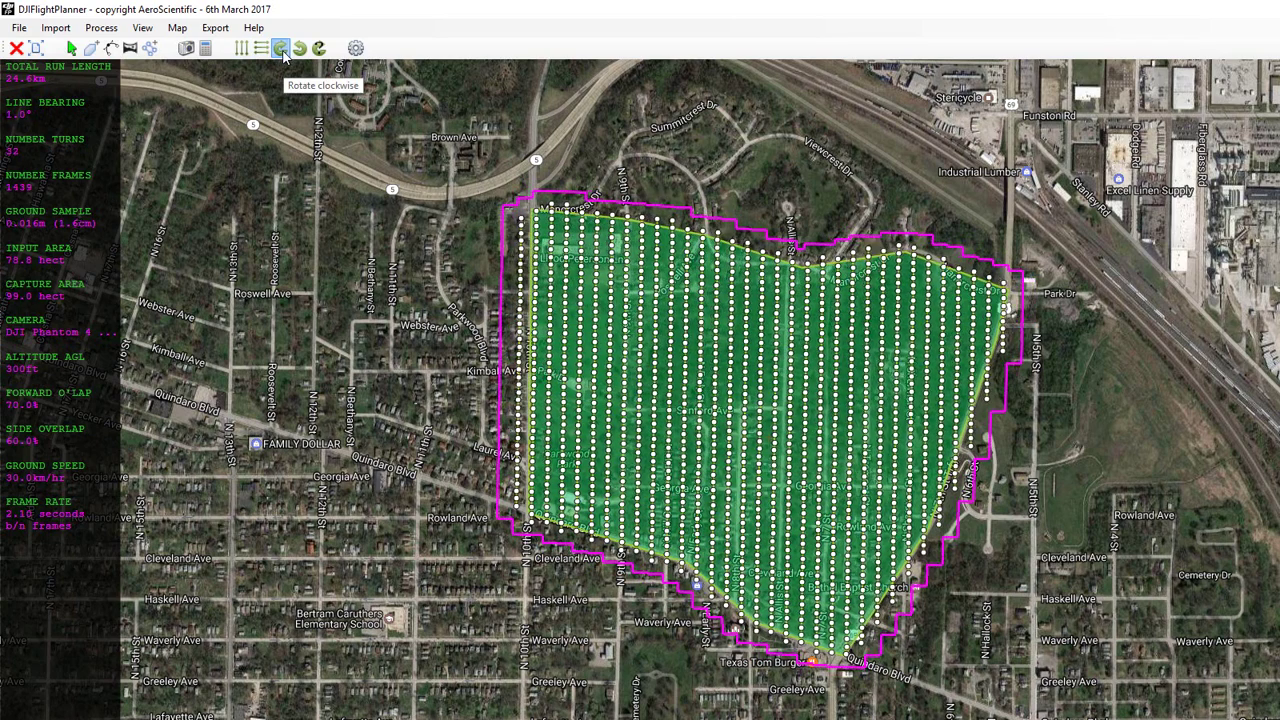
{"action": "left_click", "coordinate": [283, 55]}
{"action": "left_click", "coordinate": [283, 55]}
{"action": "left_click", "coordinate": [283, 55]}
{"action": "left_click", "coordinate": [283, 55]}
{"action": "left_click", "coordinate": [283, 55]}
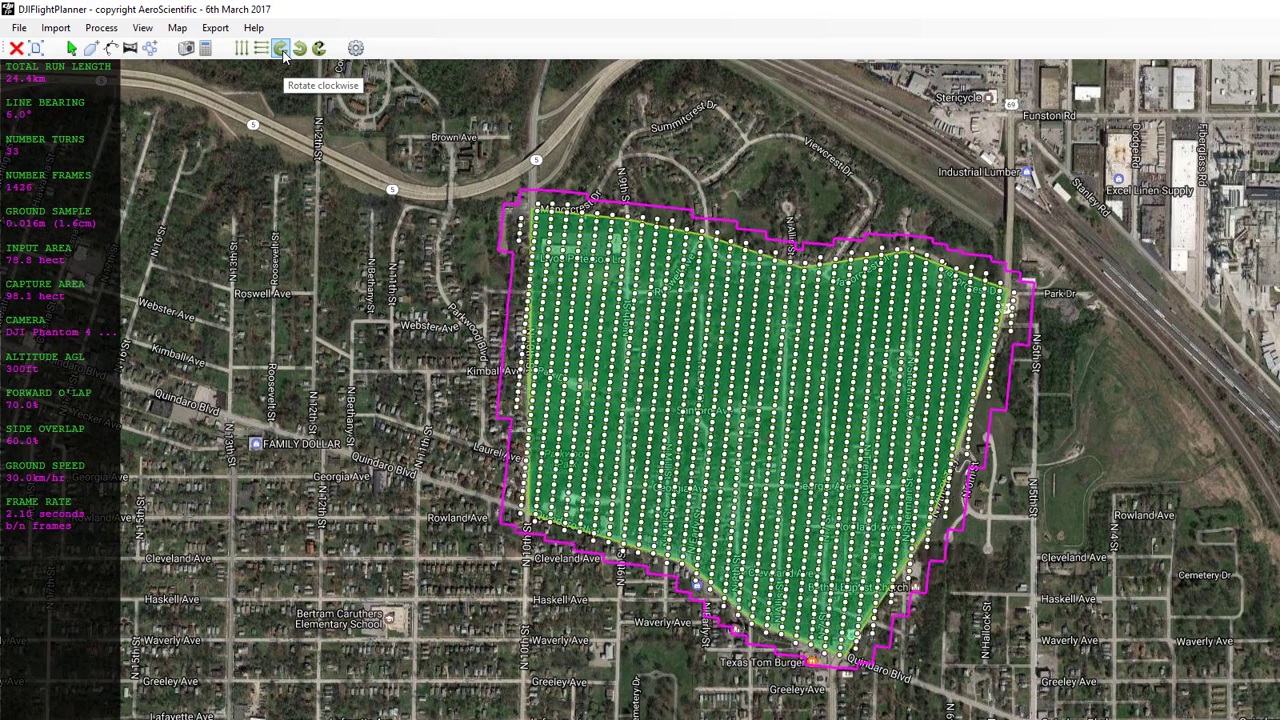
{"action": "left_click", "coordinate": [283, 55]}
{"action": "left_click", "coordinate": [283, 55]}
Step: Rotate the flight lines back anti-clockwise five steps to a 2.0° bearing
{"action": "left_click", "coordinate": [301, 50]}
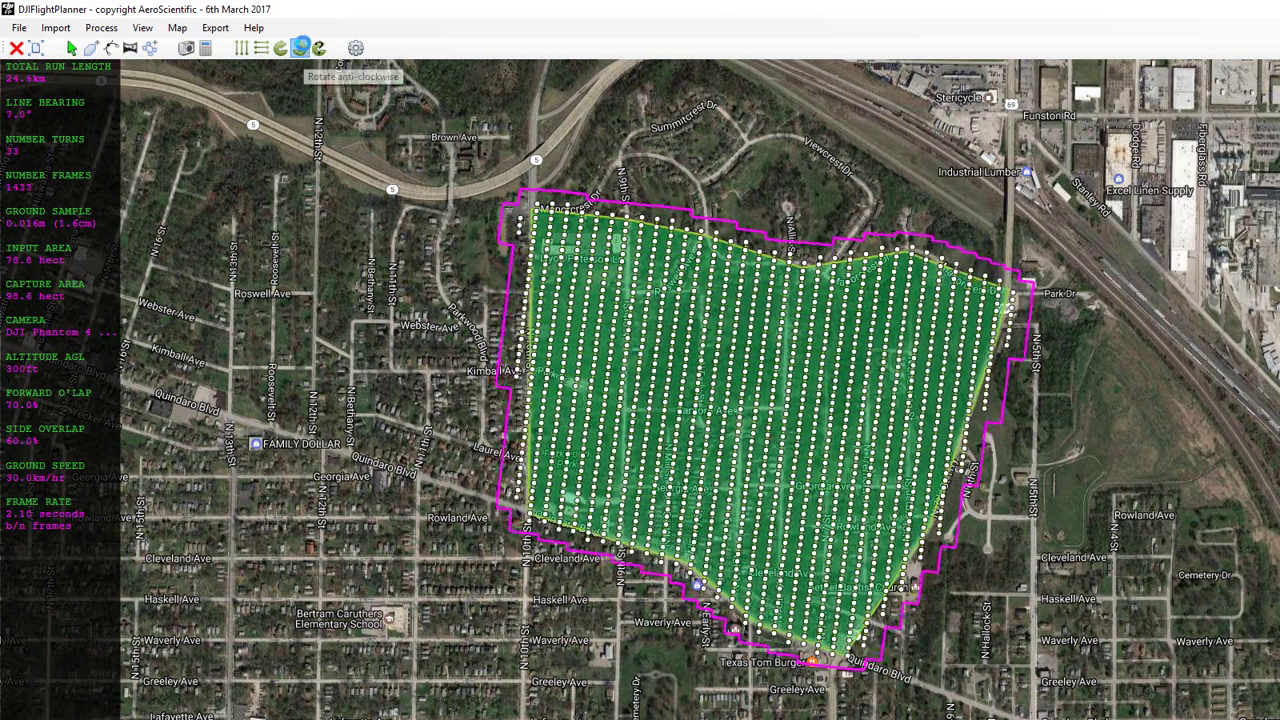
{"action": "left_click", "coordinate": [301, 48]}
{"action": "left_click", "coordinate": [301, 48]}
{"action": "left_click", "coordinate": [301, 48]}
{"action": "left_click", "coordinate": [301, 48]}
{"action": "left_click", "coordinate": [301, 48]}
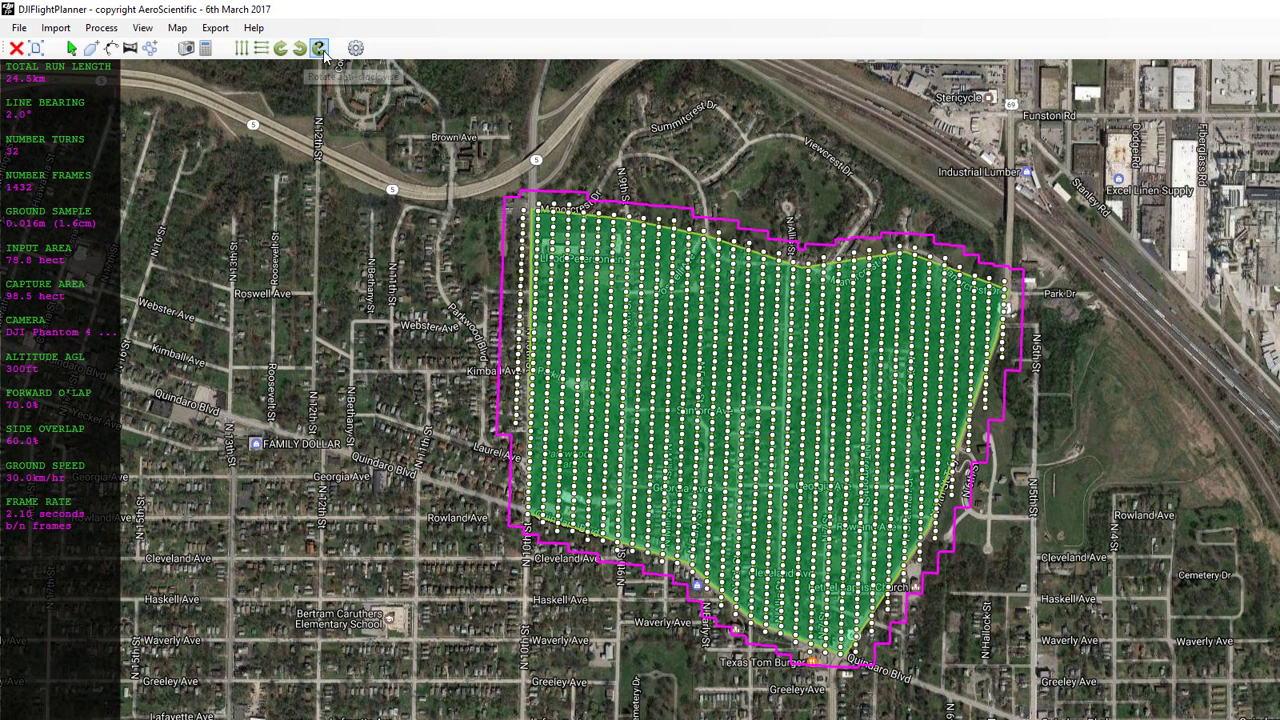
{"action": "left_click", "coordinate": [318, 48]}
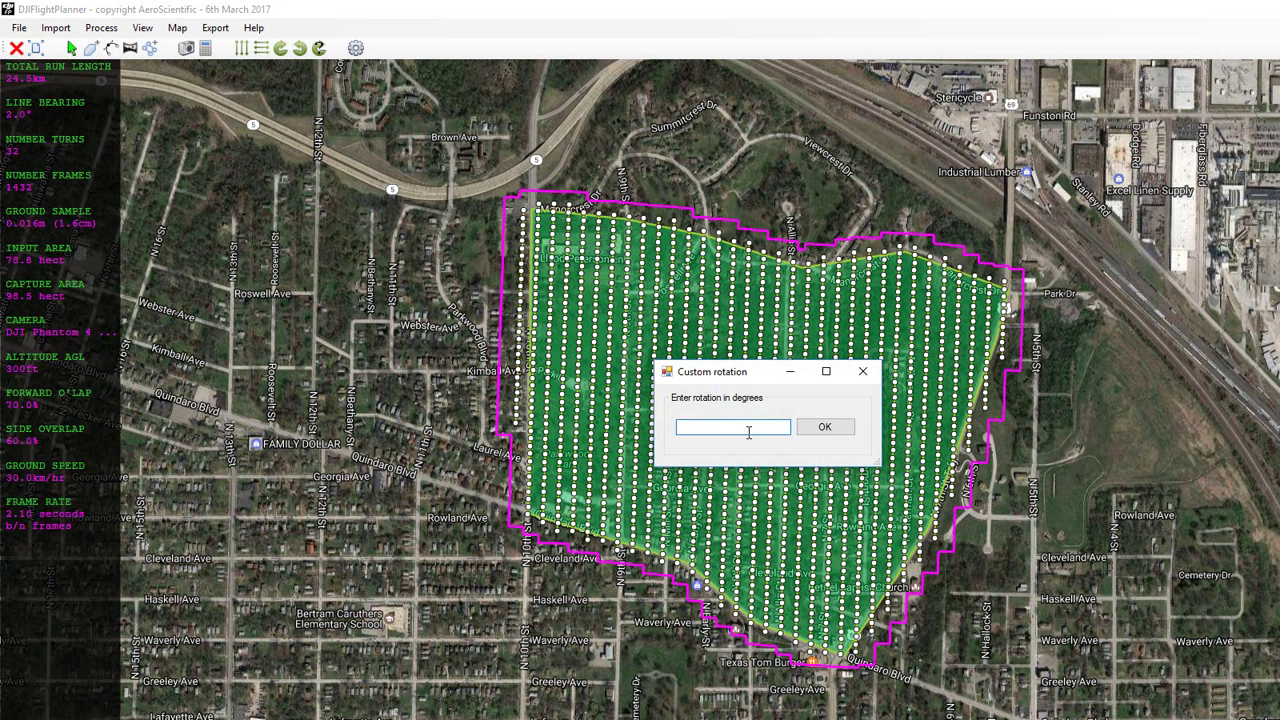
Step: Apply a custom 30° rotation, giving a 30.0° bearing with 34 turns
{"action": "type", "text": "30"}
{"action": "left_click", "coordinate": [824, 428]}
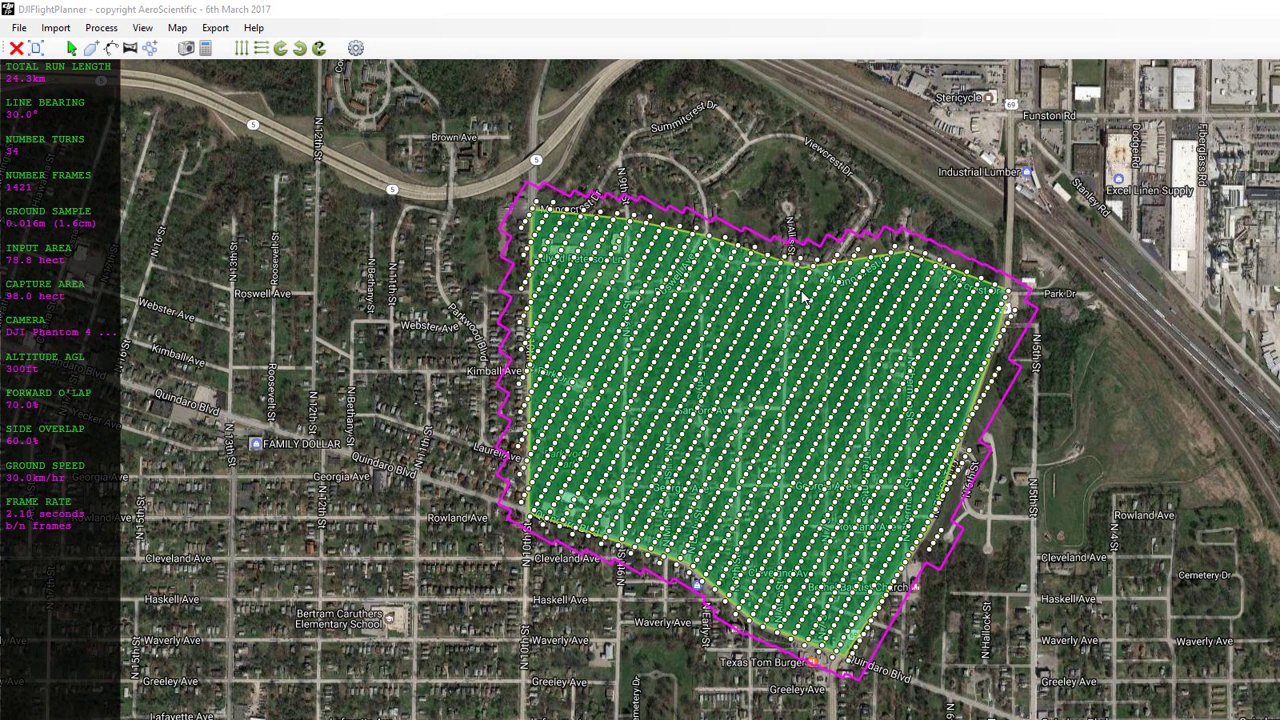
Step: Export as CSV for DJI Ultimate Flight App using time-based continuous-flying triggering
{"action": "left_click", "coordinate": [215, 27]}
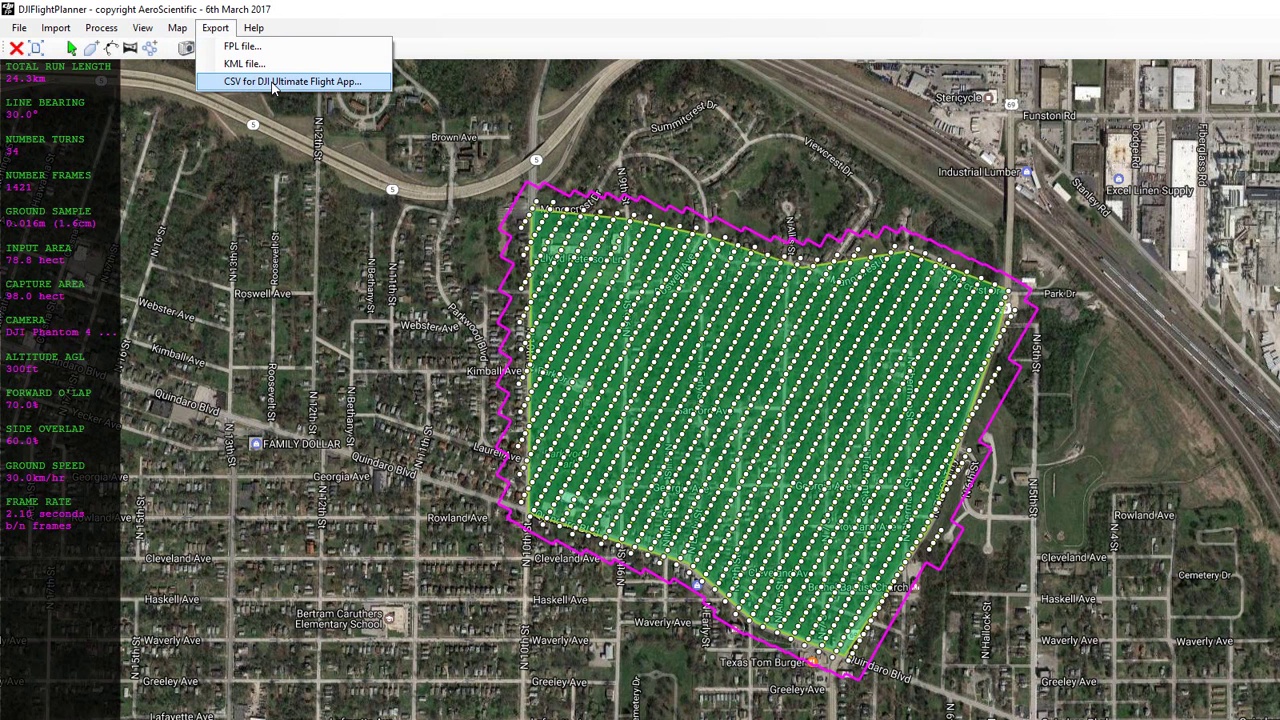
{"action": "left_click", "coordinate": [323, 82]}
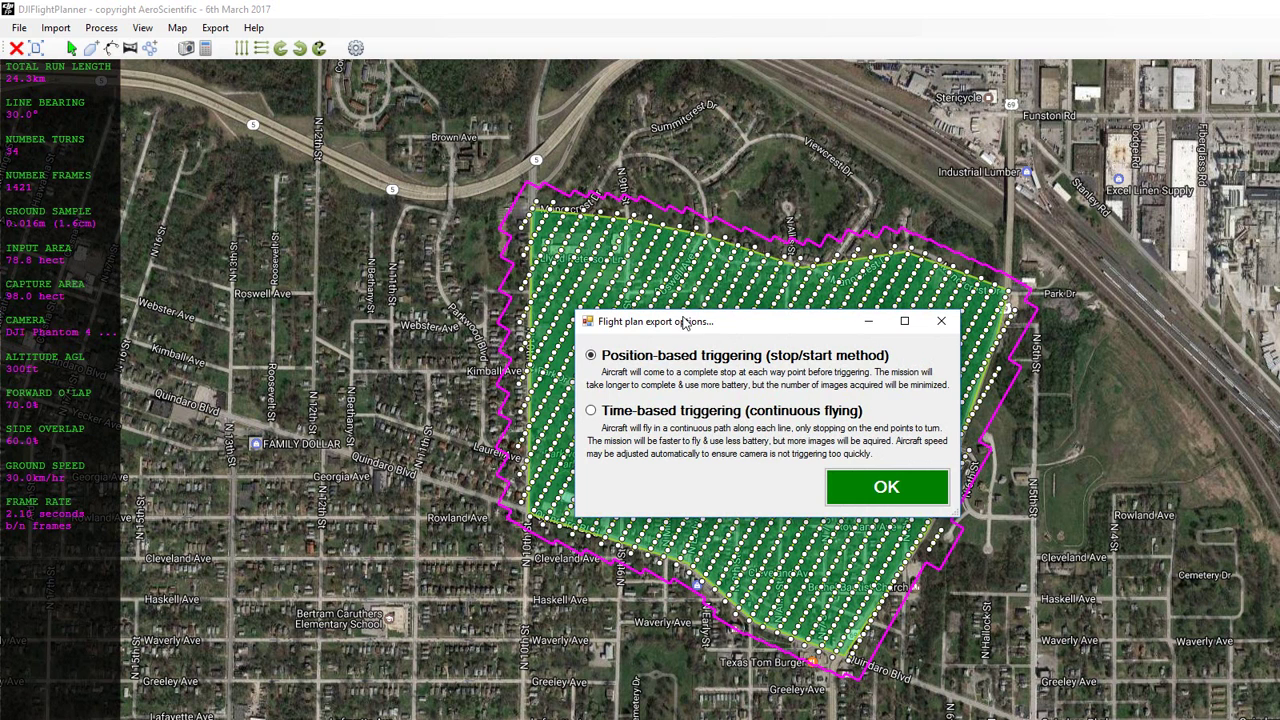
{"action": "left_click_drag", "start_coordinate": [683, 322], "coordinate": [167, 312]}
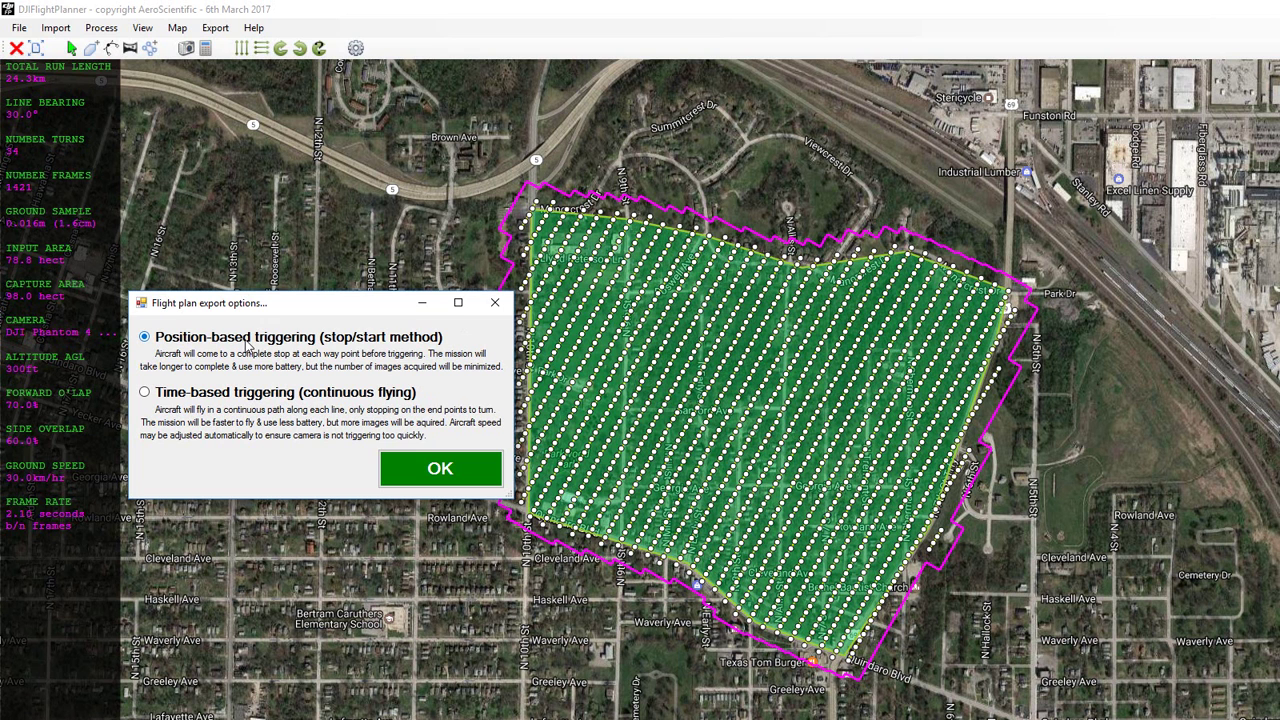
{"action": "left_click", "coordinate": [261, 397]}
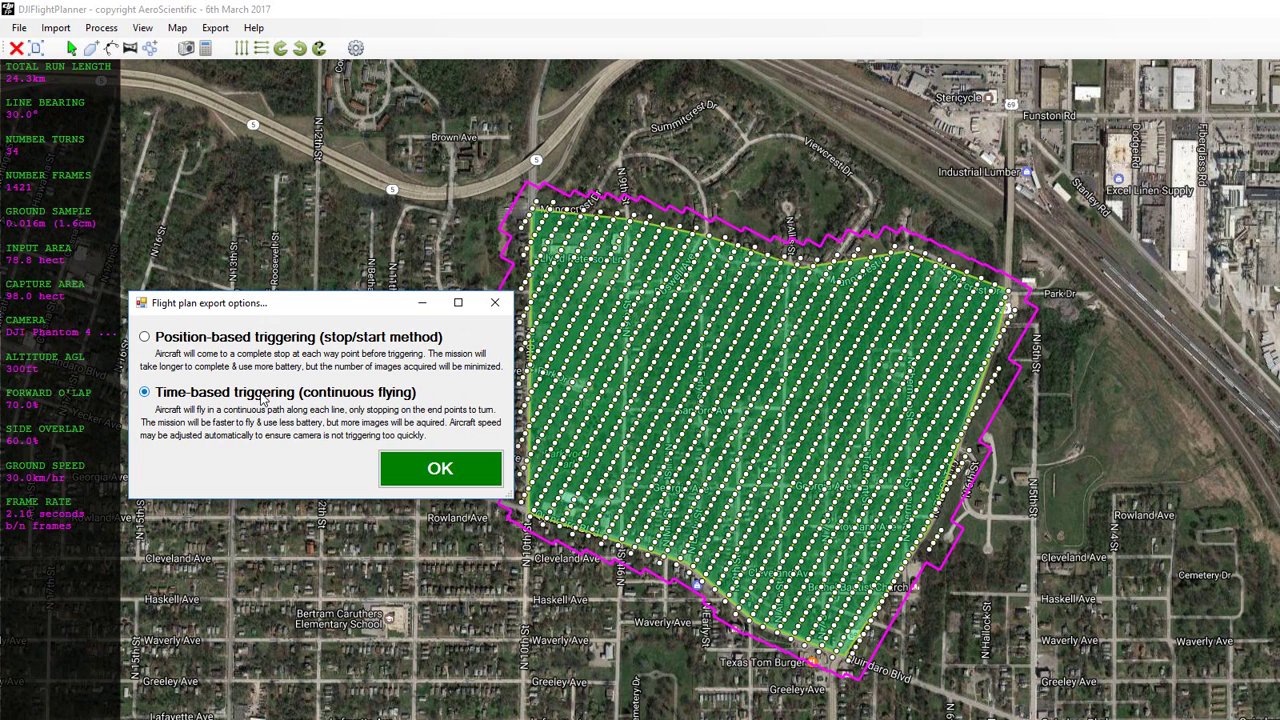
{"action": "left_click", "coordinate": [438, 472]}
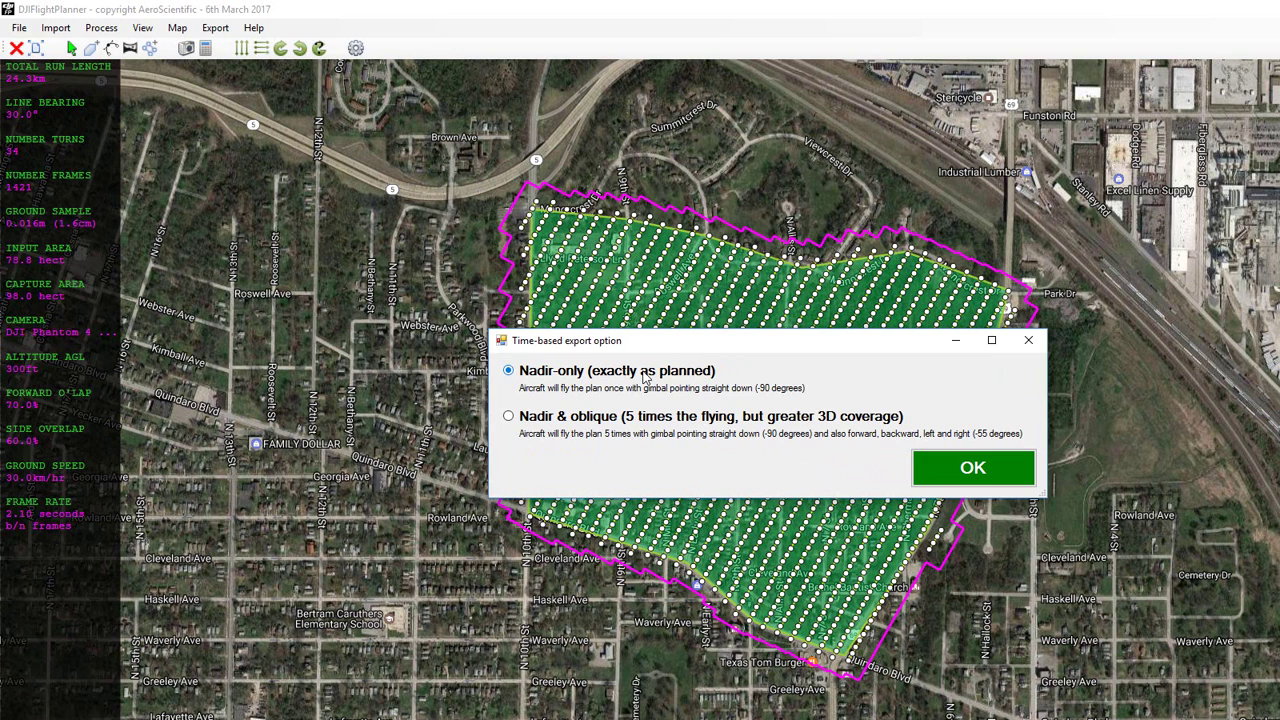
Step: Confirm the time-based export with the Nadir-only option
{"action": "left_click", "coordinate": [970, 472]}
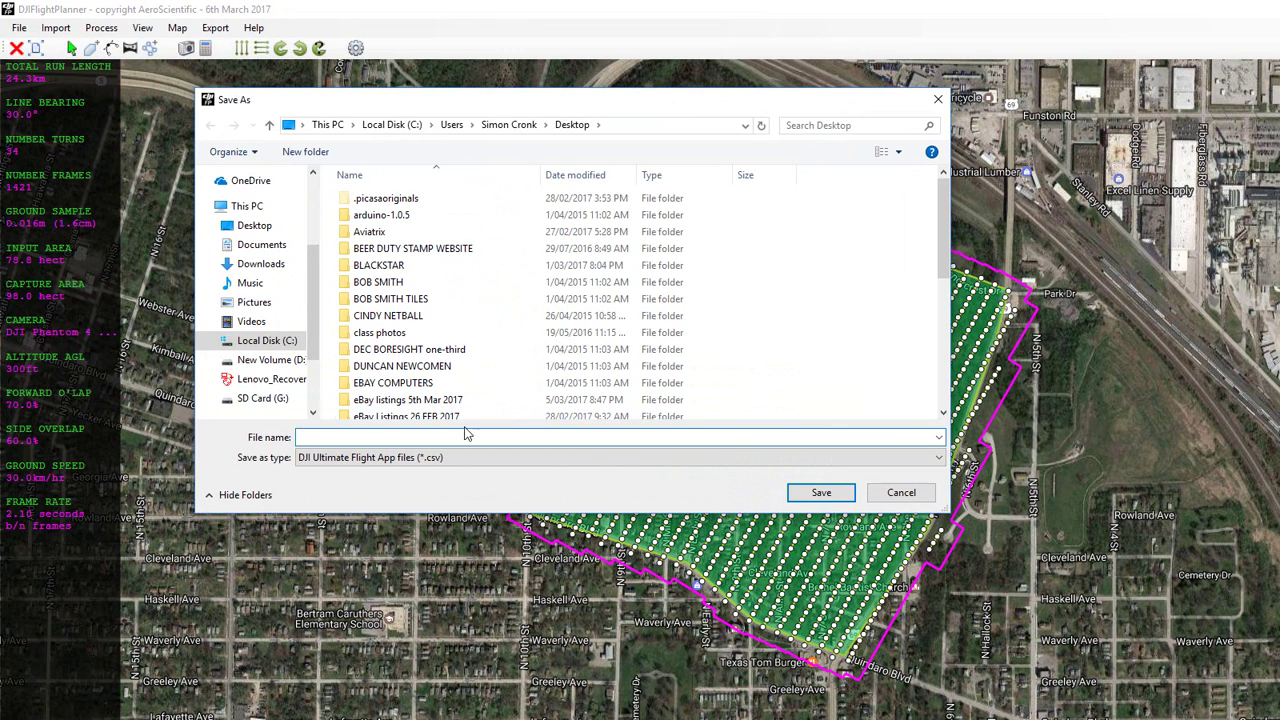
Step: Save the plan as output.csv, replacing the existing file, and dismiss the saved message
{"action": "type", "text": "outpu"}
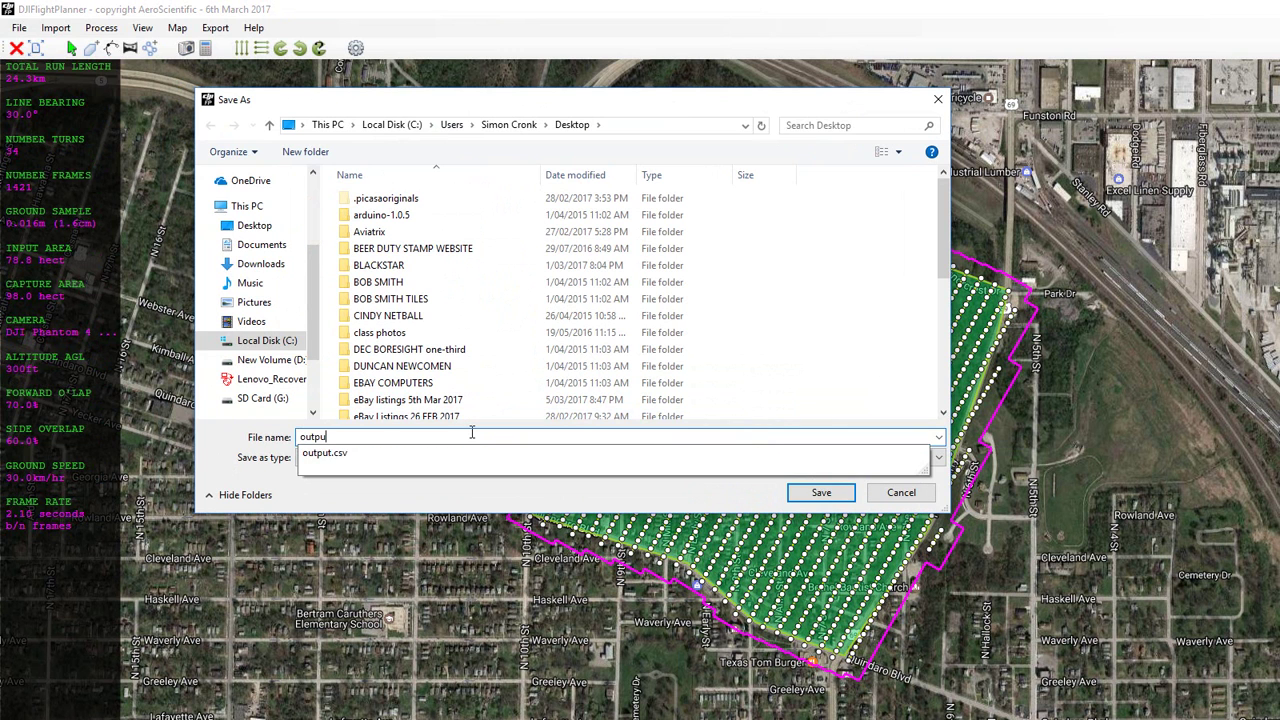
{"action": "type", "text": "t"}
{"action": "key", "text": "Return"}
{"action": "left_click", "coordinate": [800, 432]}
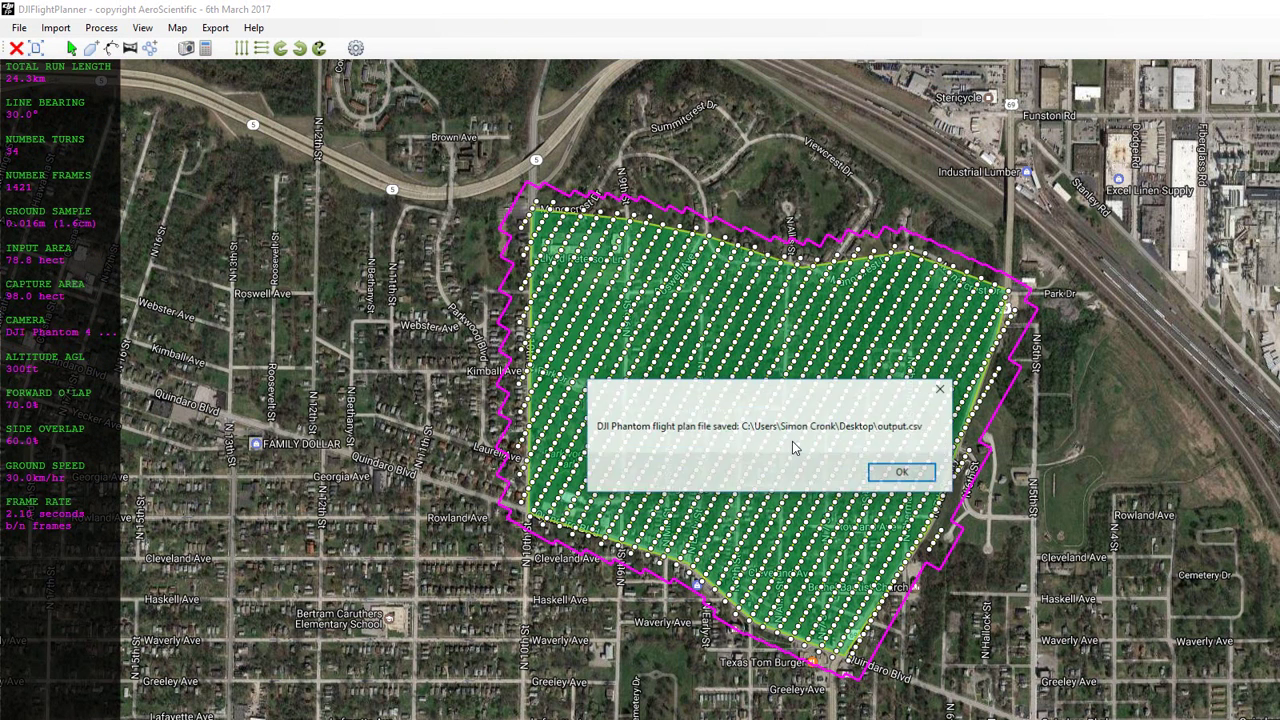
{"action": "left_click", "coordinate": [903, 474]}
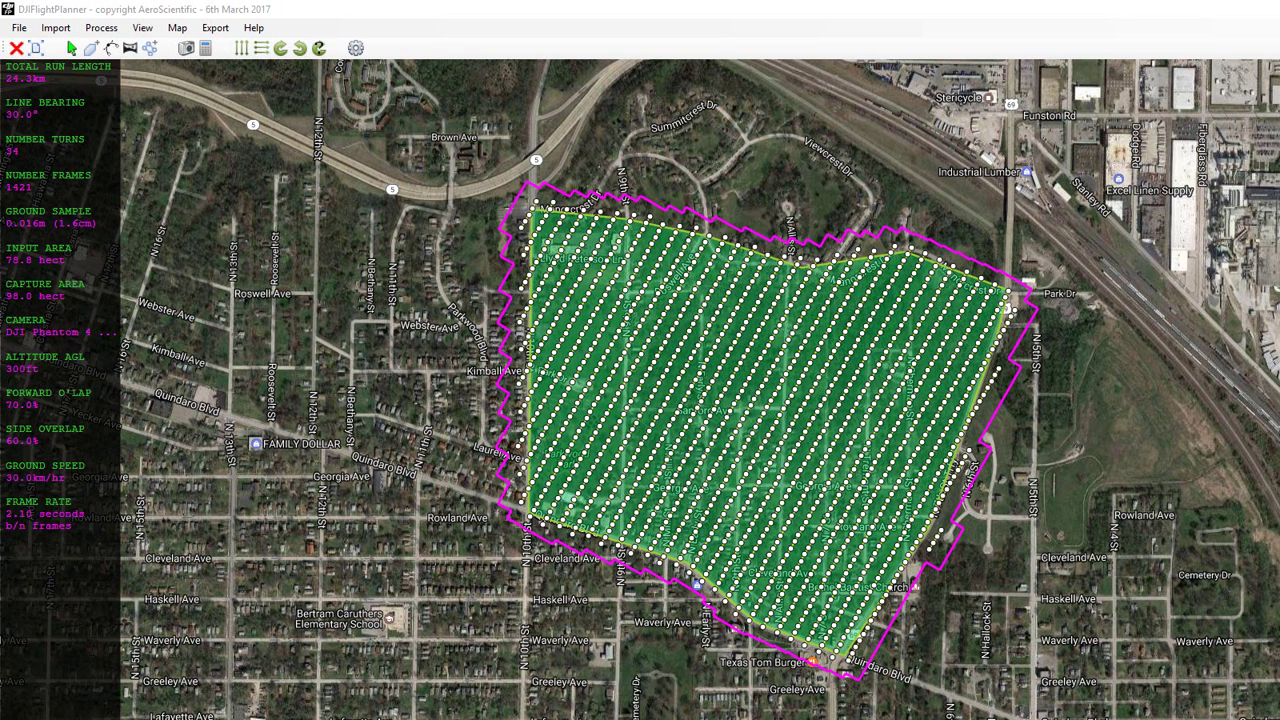